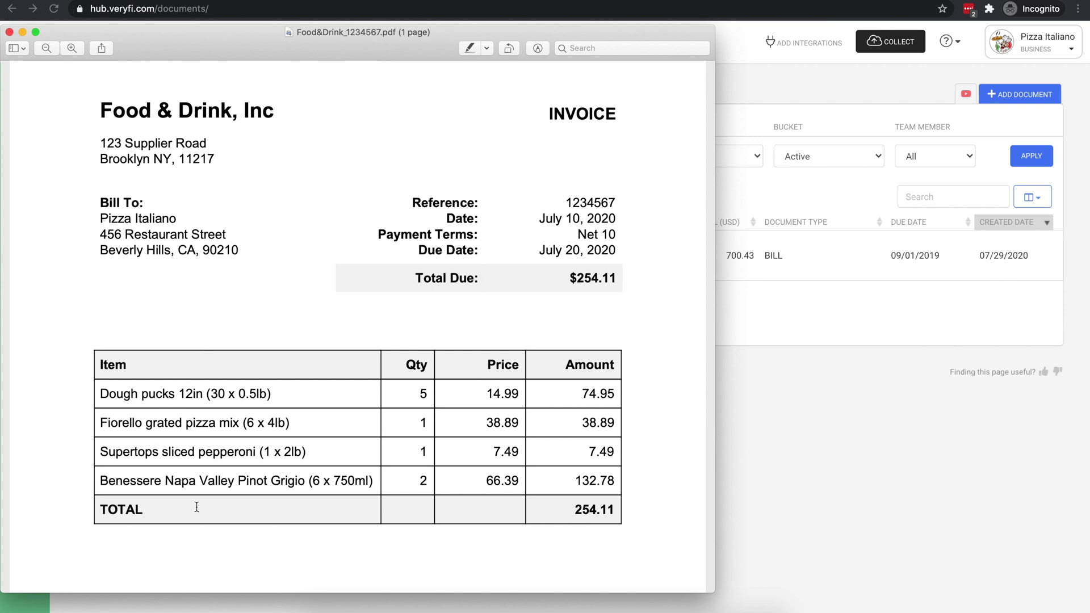
- Close the Food & Drink invoice preview after reviewing its four line items totalling $254.11
{"action": "left_click", "coordinate": [736, 444]}
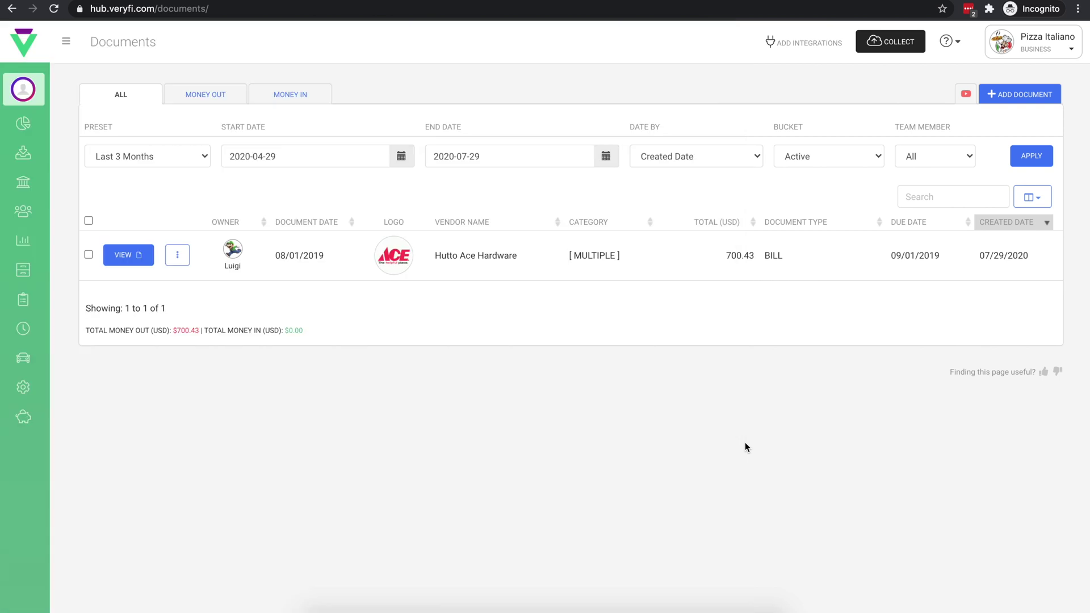
- Upload Food&Drink_1234567.pdf to Veryfi through Collect
{"action": "left_click", "coordinate": [894, 51]}
{"action": "left_click", "coordinate": [550, 82]}
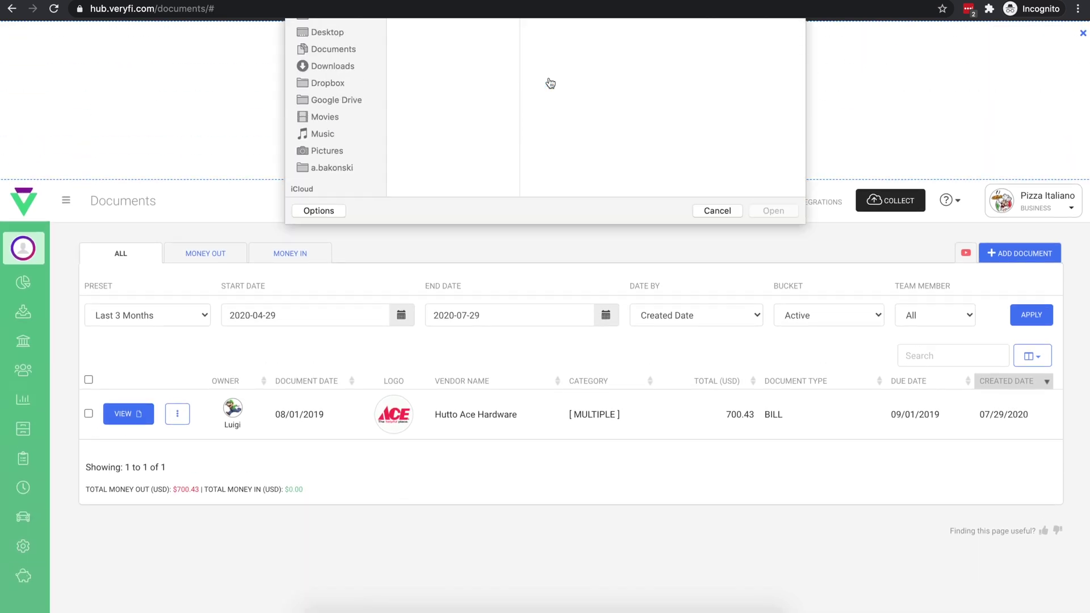
{"action": "double_click", "coordinate": [461, 66]}
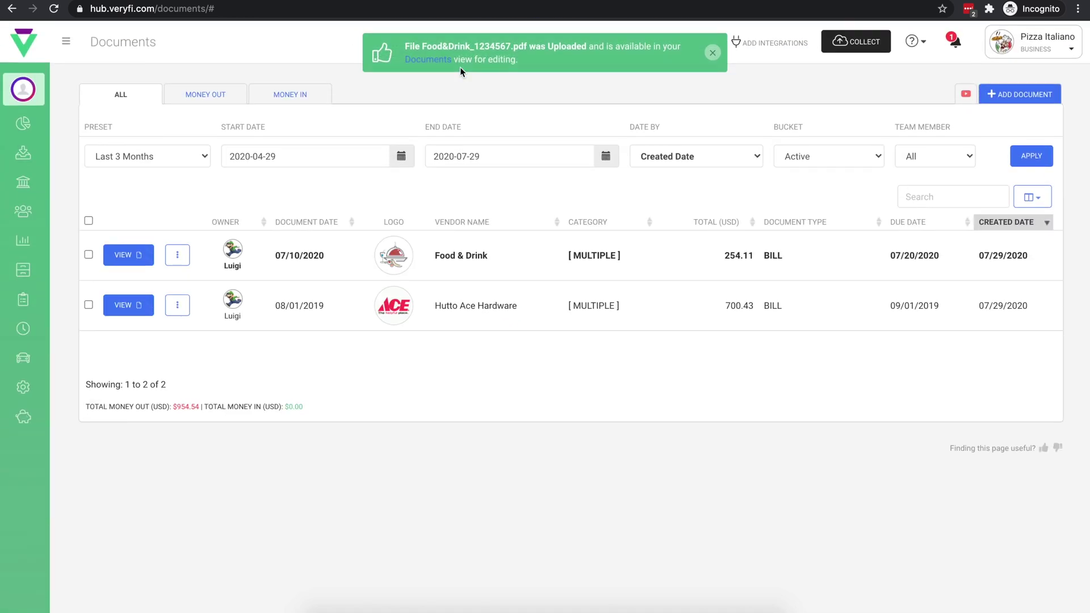
- Check the Food & Drink bill's four line items, all categorized Groceries, then close it
{"action": "left_click", "coordinate": [146, 258]}
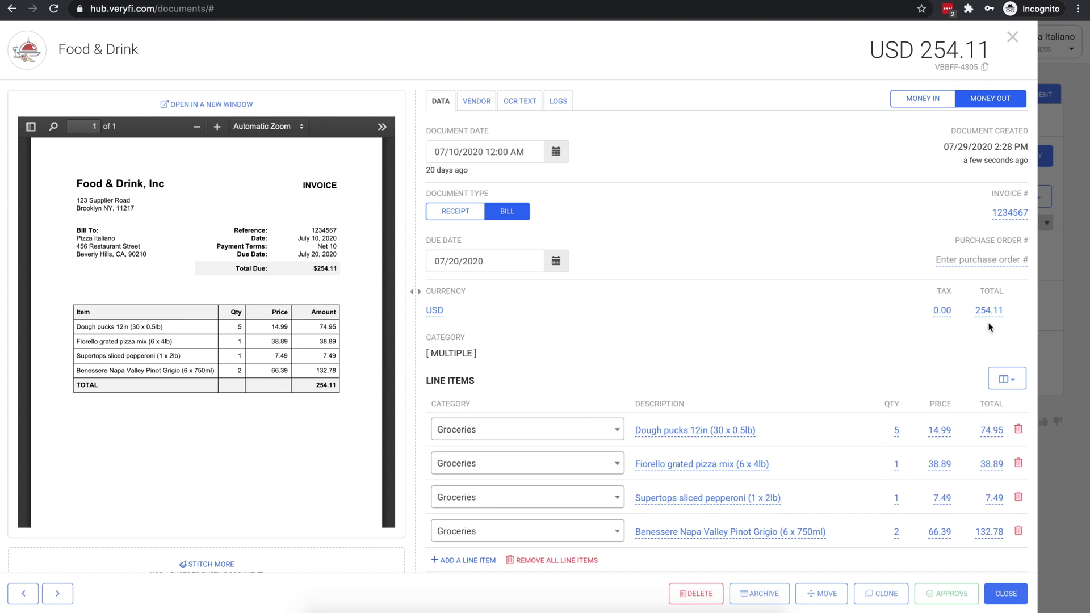
{"action": "scroll", "coordinate": [764, 325], "scroll_direction": "down", "scroll_amount": 1}
{"action": "scroll", "coordinate": [764, 325], "scroll_direction": "down", "scroll_amount": 1}
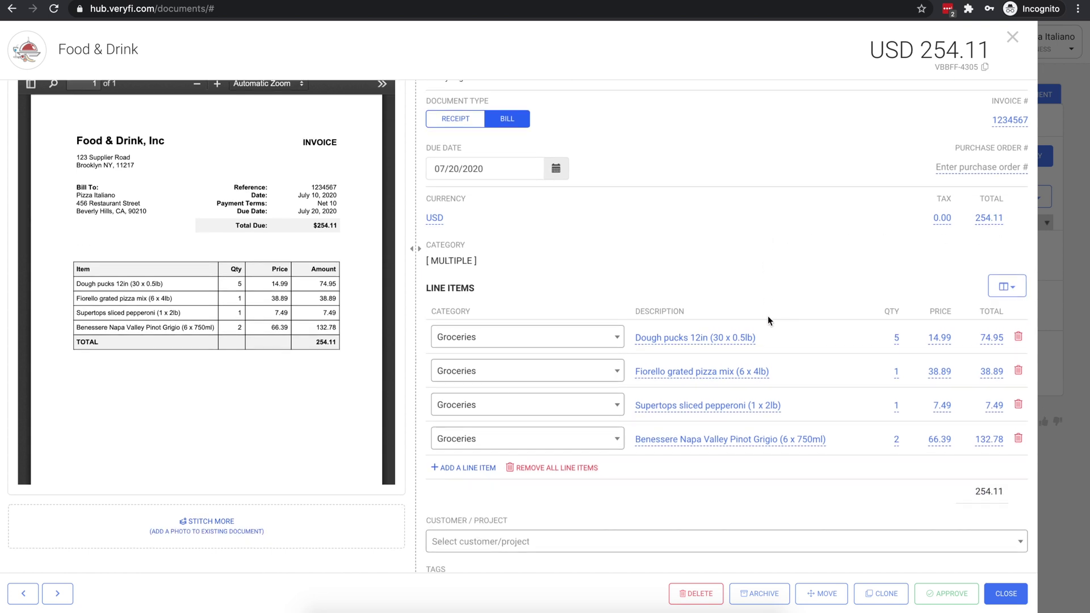
{"action": "scroll", "coordinate": [767, 315], "scroll_direction": "down", "scroll_amount": 1}
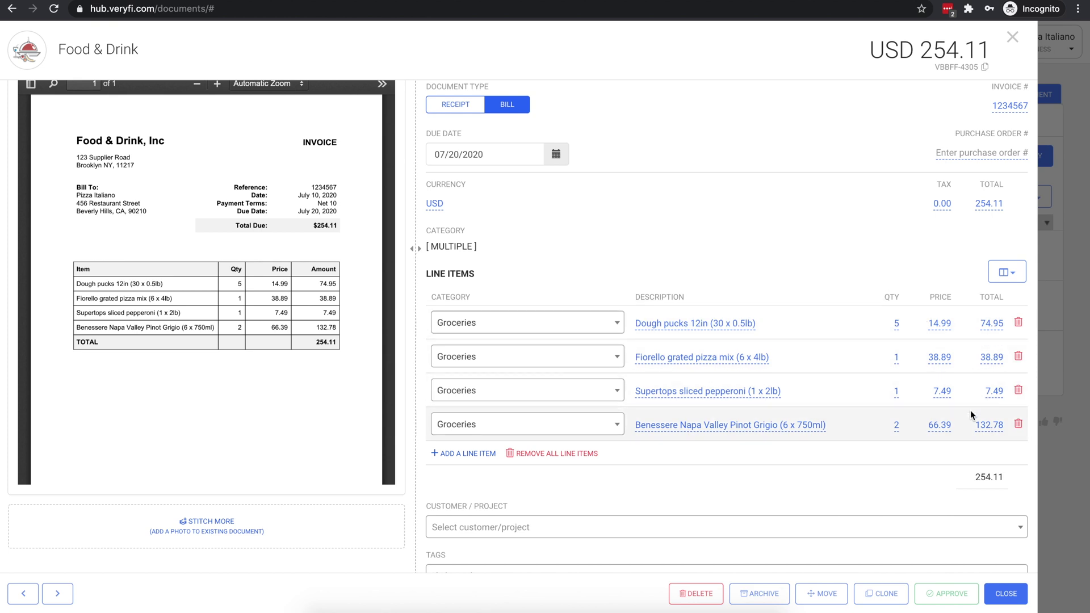
{"action": "scroll", "coordinate": [664, 245], "scroll_direction": "down", "scroll_amount": 2}
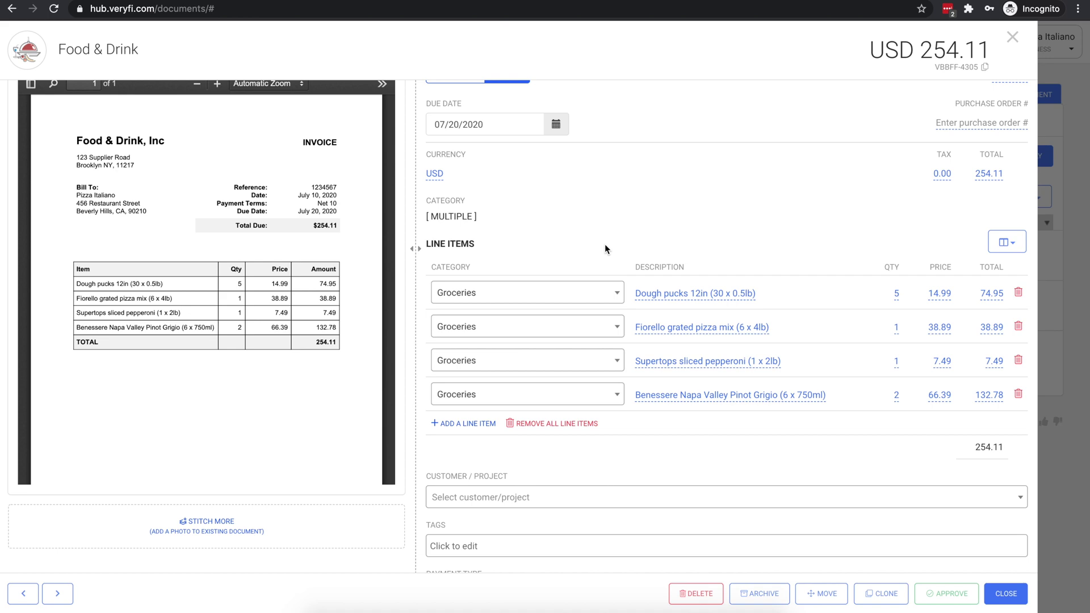
{"action": "left_click", "coordinate": [1012, 37]}
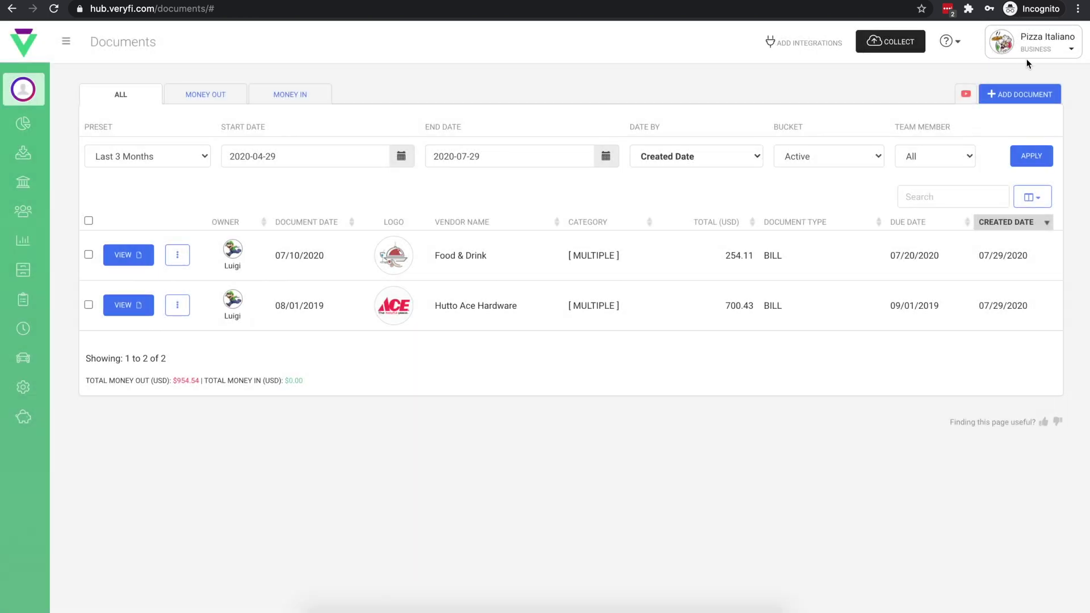
- Recategorize the dough pucks line item as Cost of Goods Sold: Food
{"action": "left_click", "coordinate": [138, 256]}
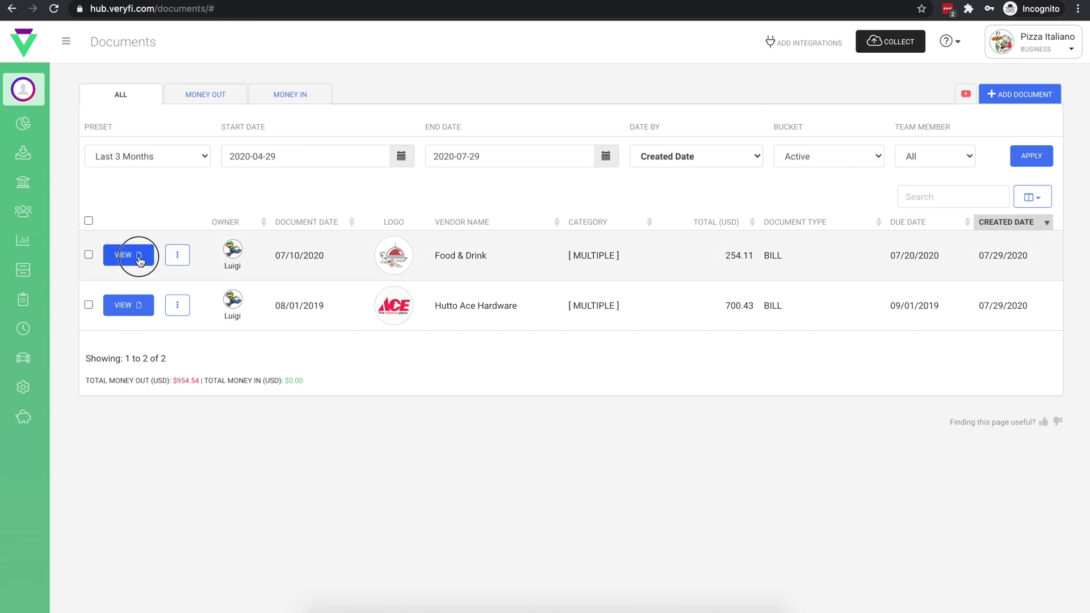
{"action": "scroll", "coordinate": [590, 326], "scroll_direction": "down", "scroll_amount": 1}
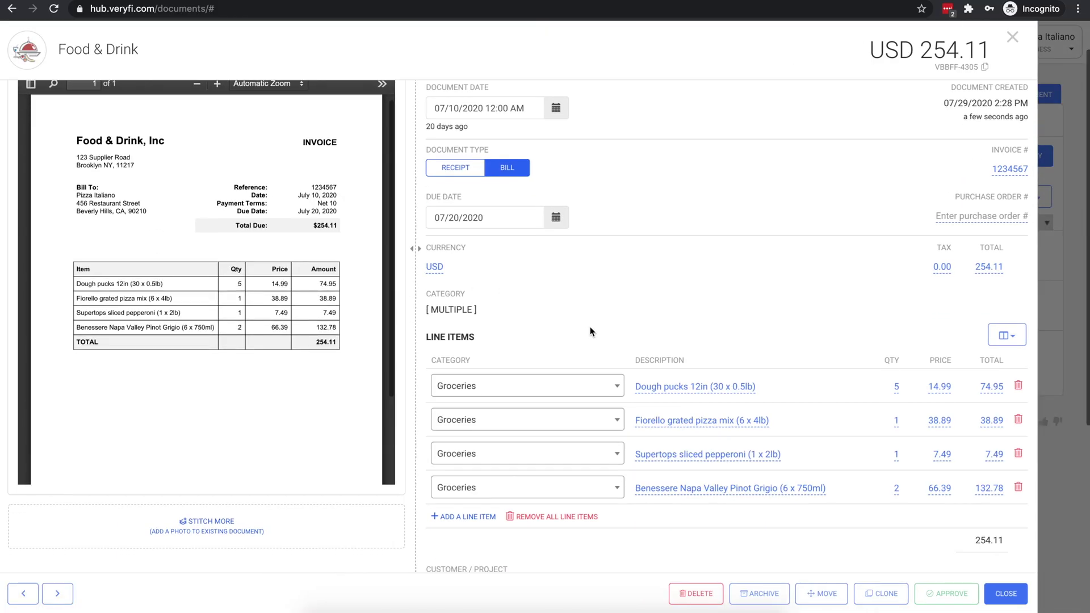
{"action": "scroll", "coordinate": [590, 326], "scroll_direction": "down", "scroll_amount": 2}
{"action": "scroll", "coordinate": [590, 331], "scroll_direction": "down", "scroll_amount": 1}
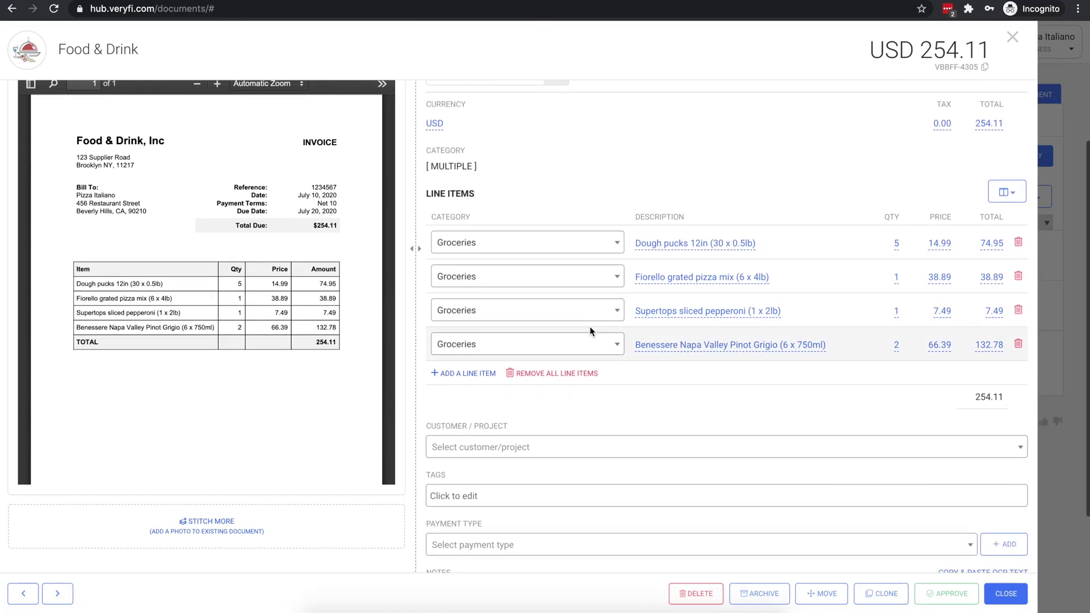
{"action": "left_click", "coordinate": [570, 250]}
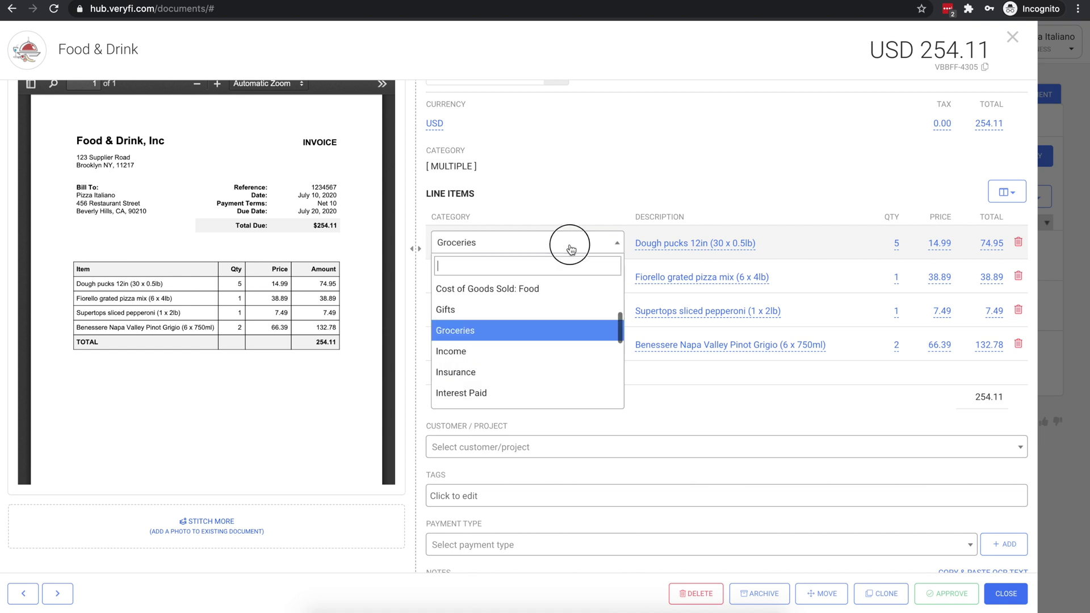
{"action": "left_click", "coordinate": [527, 291]}
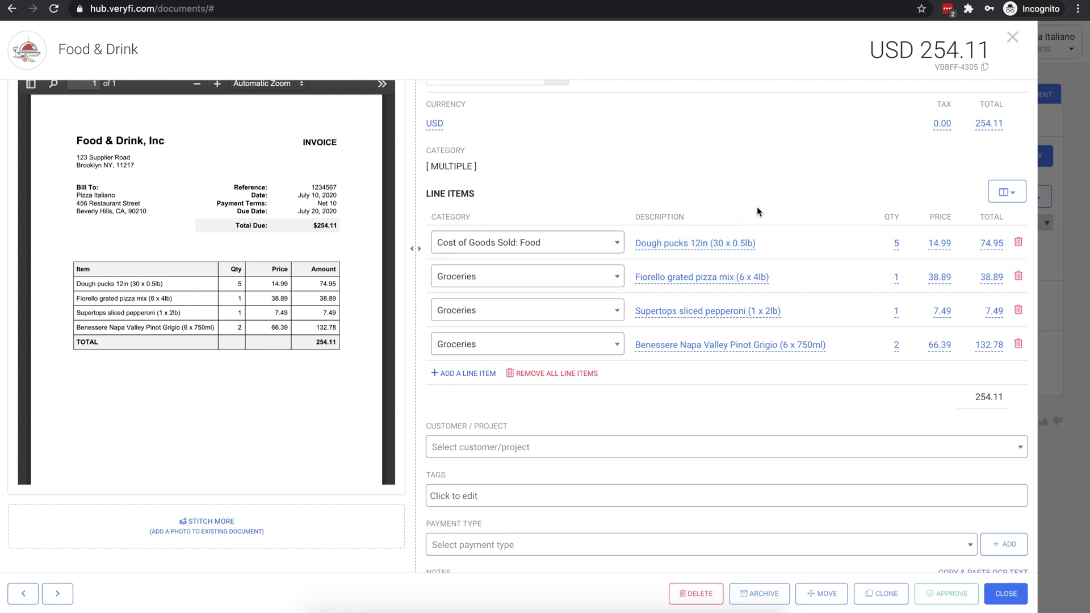
{"action": "left_click", "coordinate": [1062, 261]}
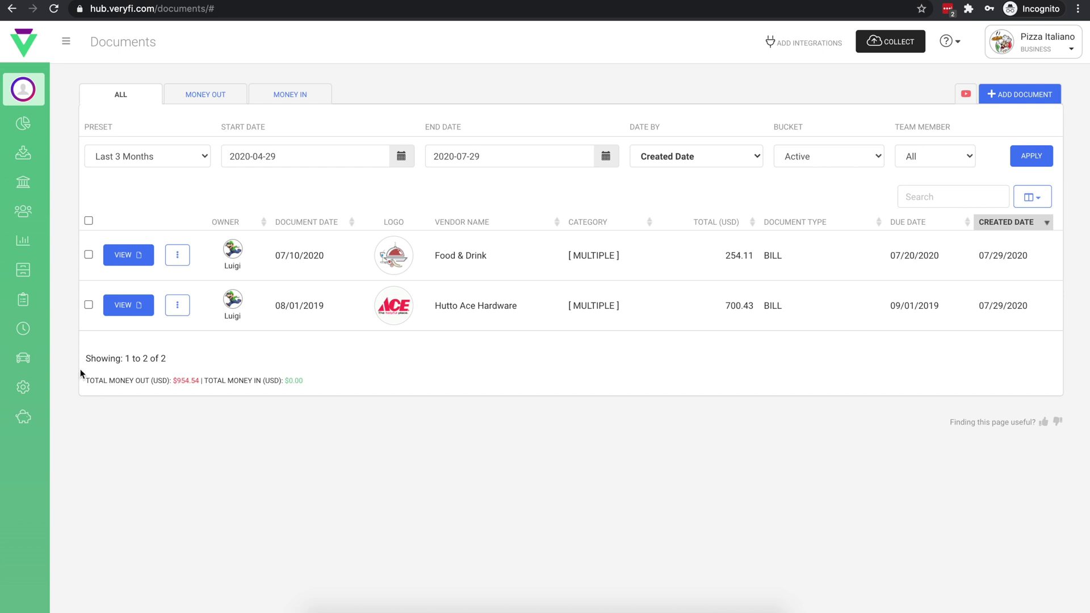
{"action": "mouse_move", "coordinate": [23, 387]}
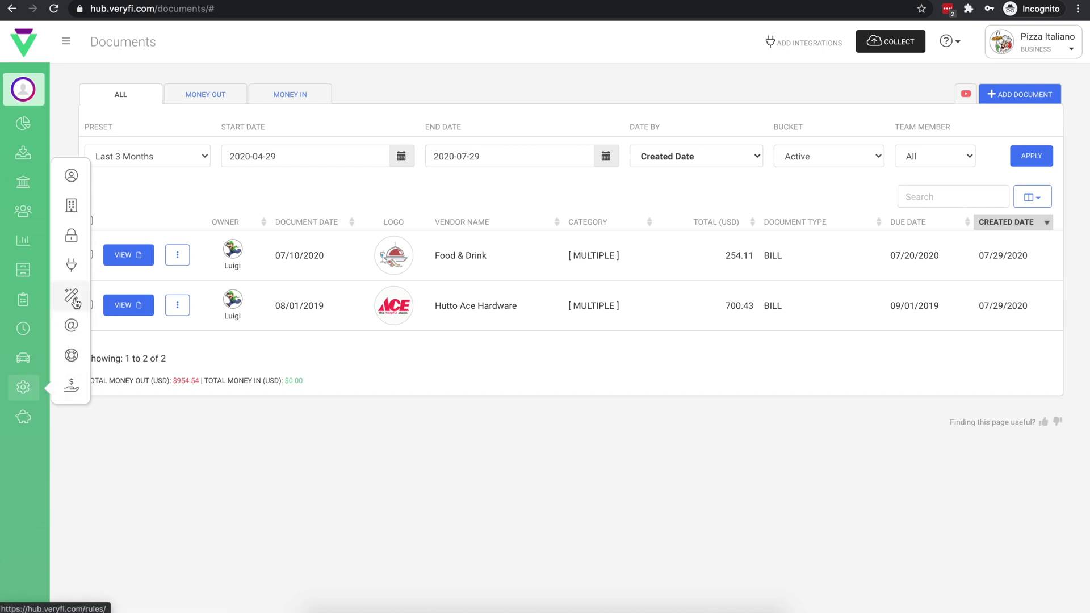
{"action": "left_click", "coordinate": [71, 295]}
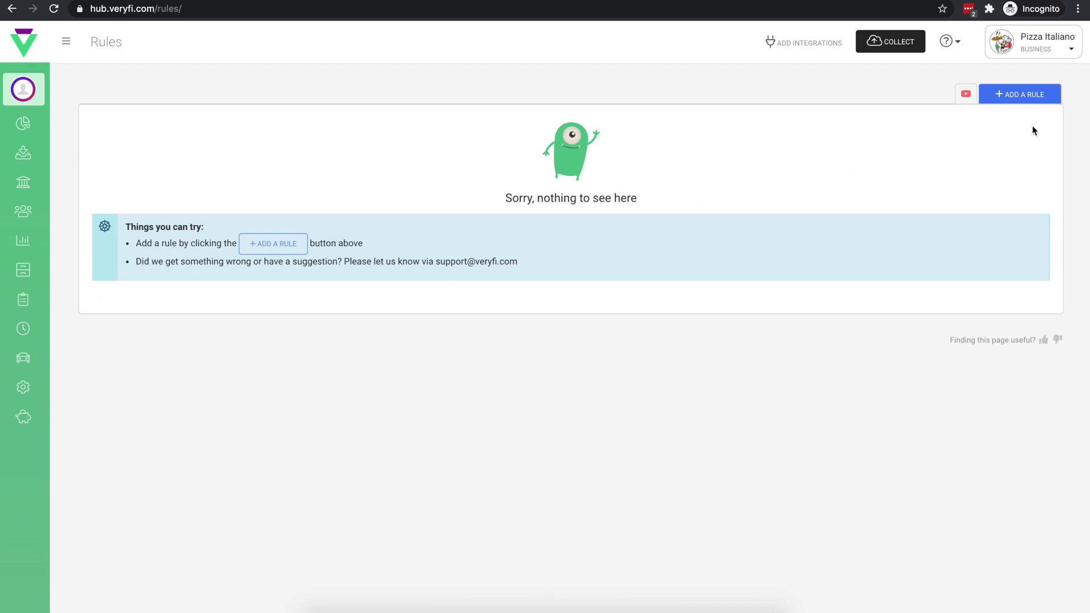
- Start a new rule with the condition From Vendor = Food & Drink
{"action": "left_click", "coordinate": [1025, 96]}
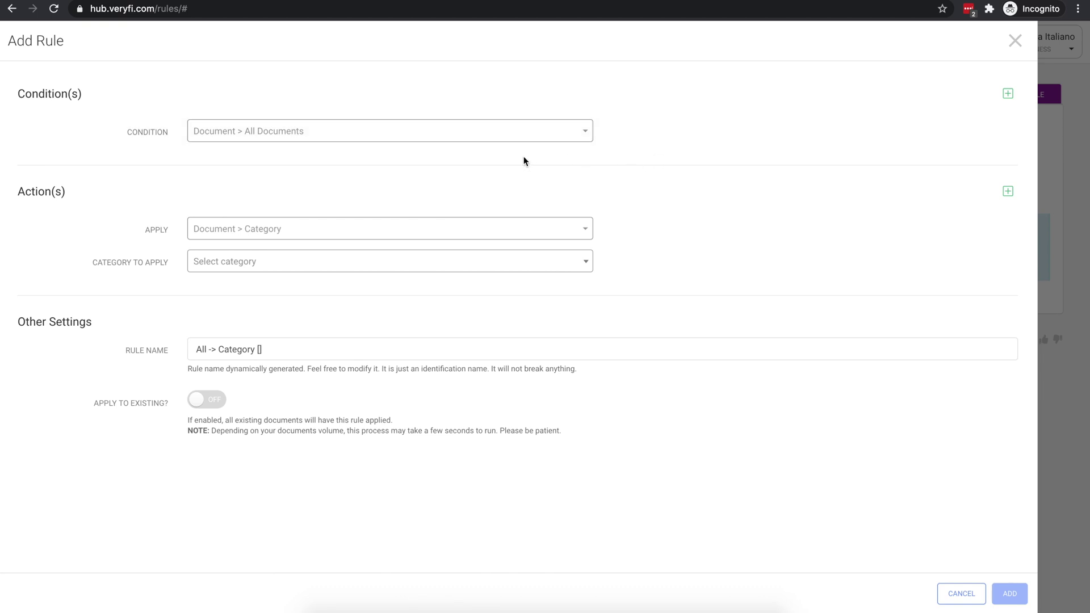
{"action": "left_click", "coordinate": [276, 136]}
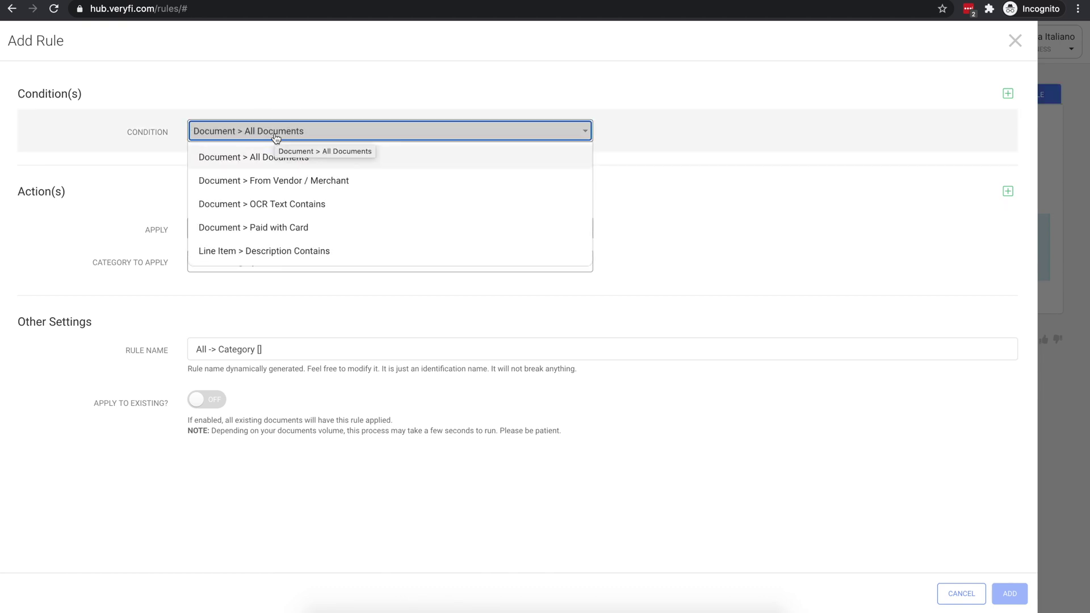
{"action": "left_click", "coordinate": [327, 180]}
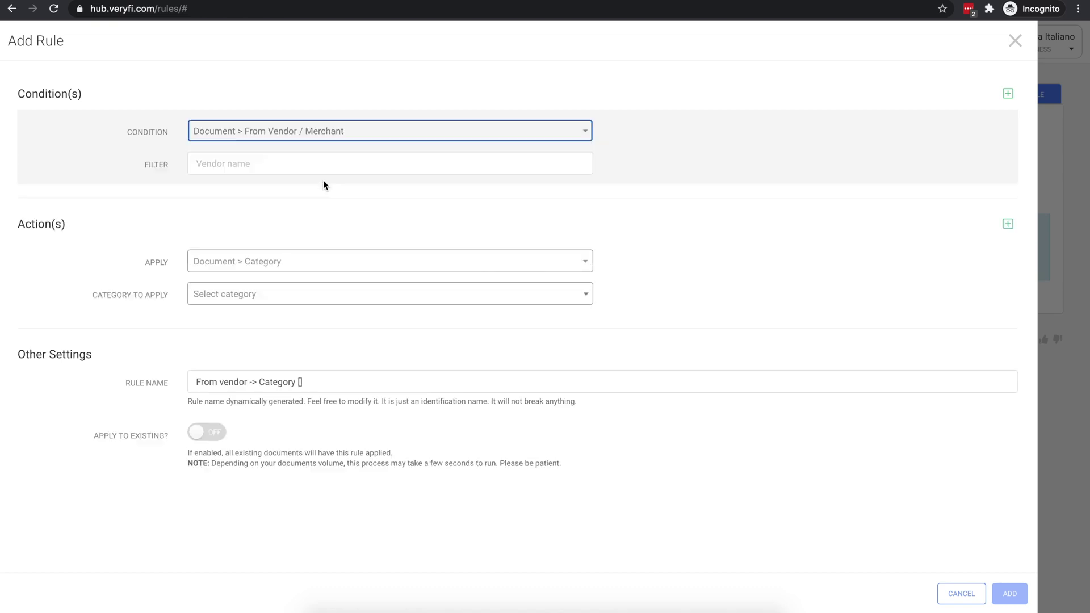
{"action": "left_click", "coordinate": [307, 164]}
{"action": "type", "text": "Food & Drink"}
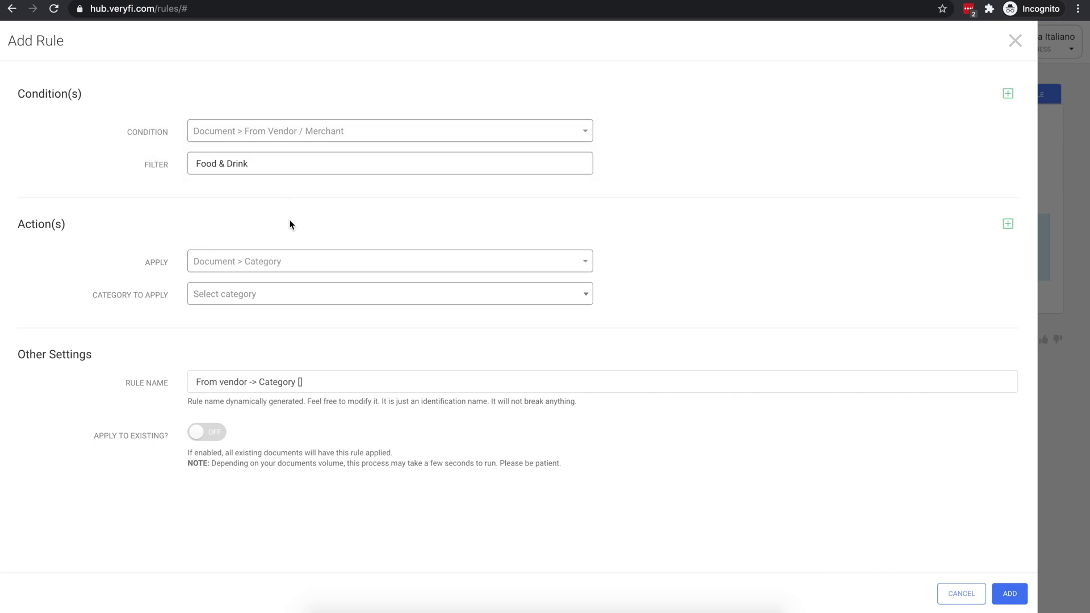
- Give the rule category Cost of Goods Sold: Food, apply it to existing documents, and save
{"action": "left_click", "coordinate": [280, 300]}
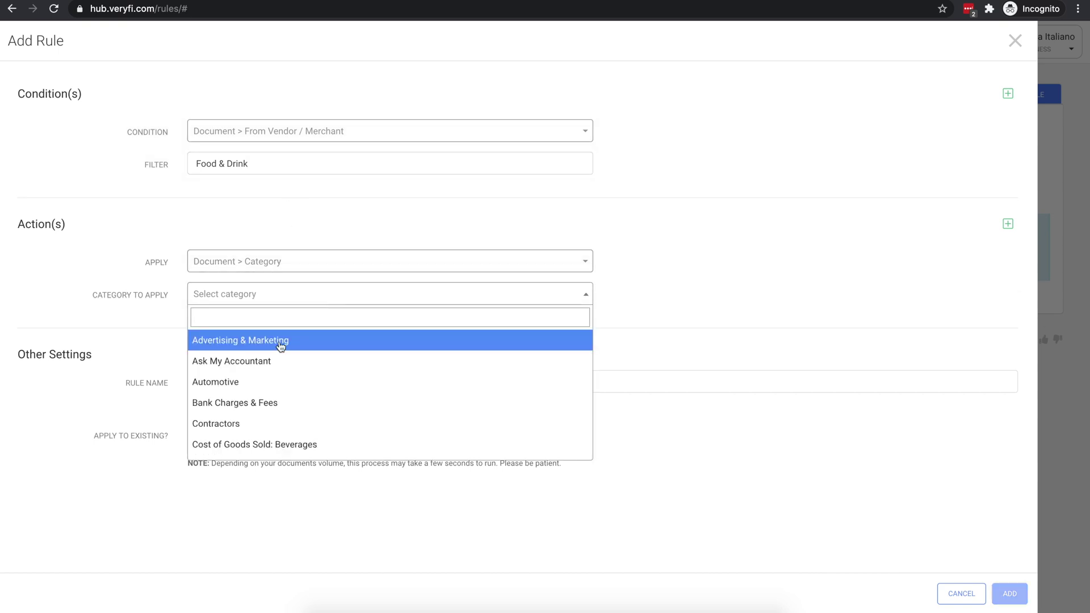
{"action": "scroll", "coordinate": [284, 406], "scroll_direction": "down", "scroll_amount": 1}
{"action": "scroll", "coordinate": [284, 431], "scroll_direction": "down", "scroll_amount": 1}
{"action": "left_click", "coordinate": [285, 433]}
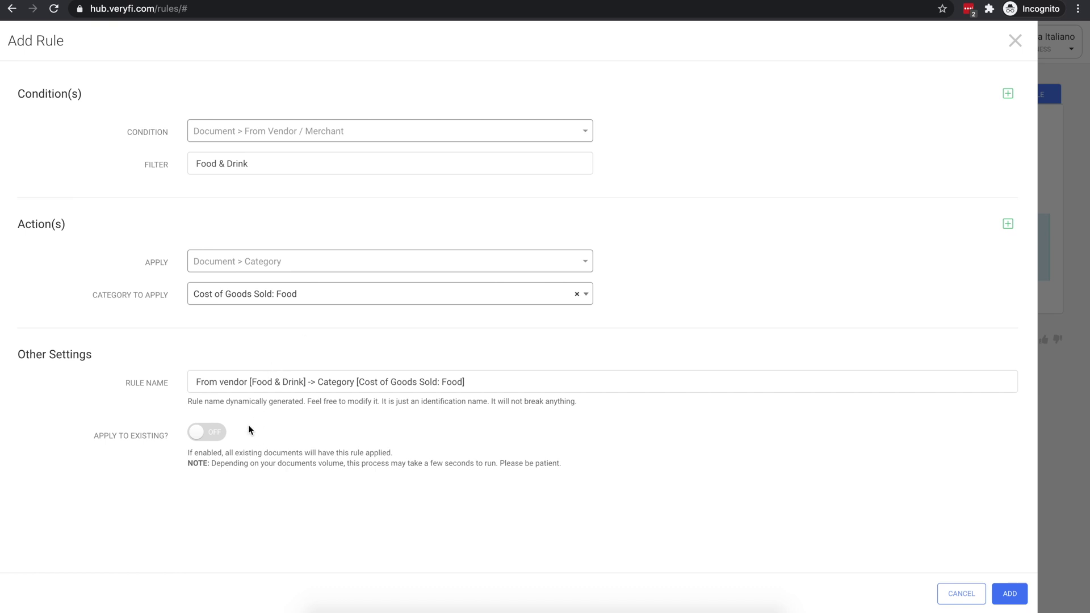
{"action": "left_click", "coordinate": [219, 436]}
{"action": "double_click", "coordinate": [329, 384]}
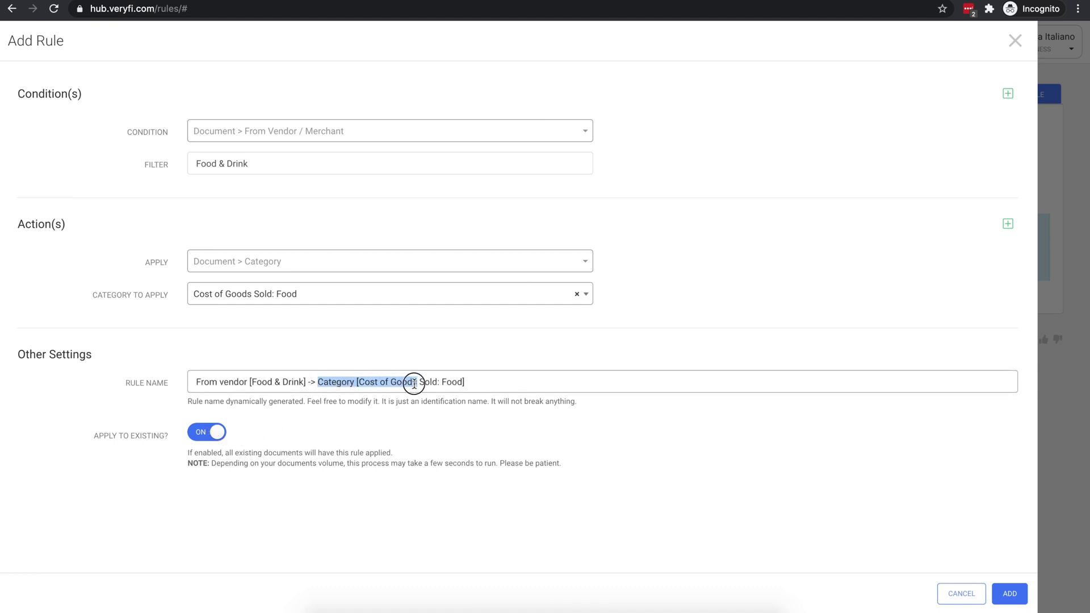
{"action": "left_click_drag", "start_coordinate": [329, 384], "coordinate": [448, 384]}
{"action": "left_click", "coordinate": [591, 442]}
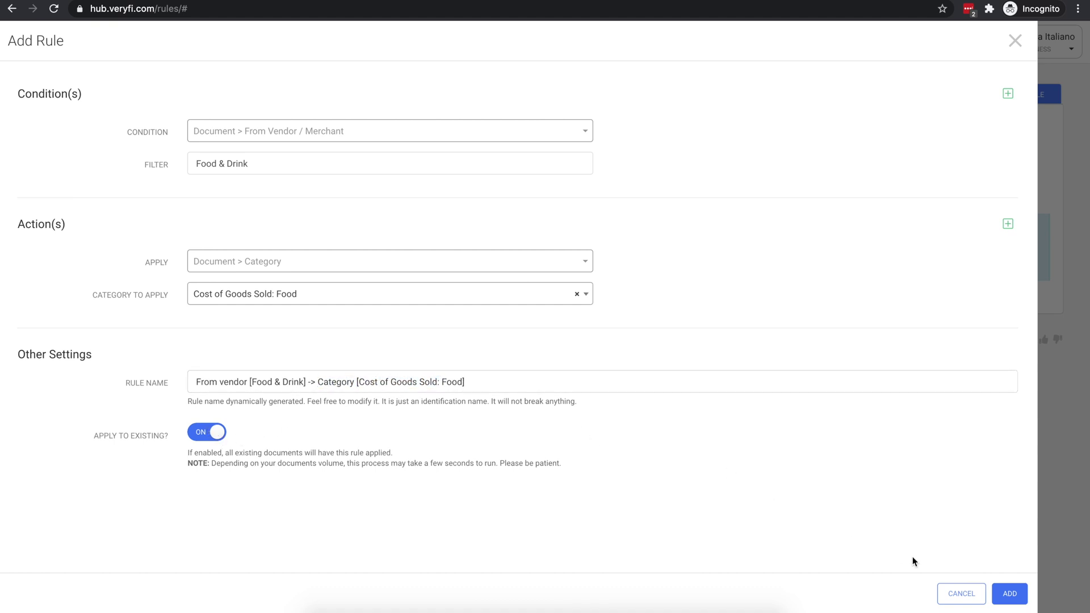
{"action": "left_click", "coordinate": [1013, 593]}
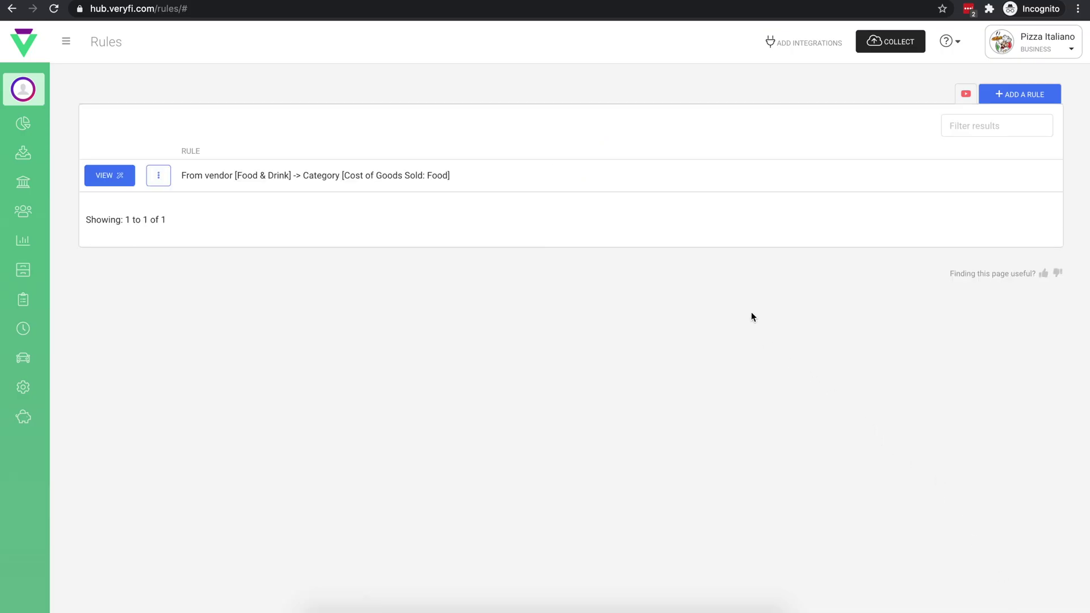
- Start a second rule with a line item description condition
{"action": "left_click", "coordinate": [1012, 97]}
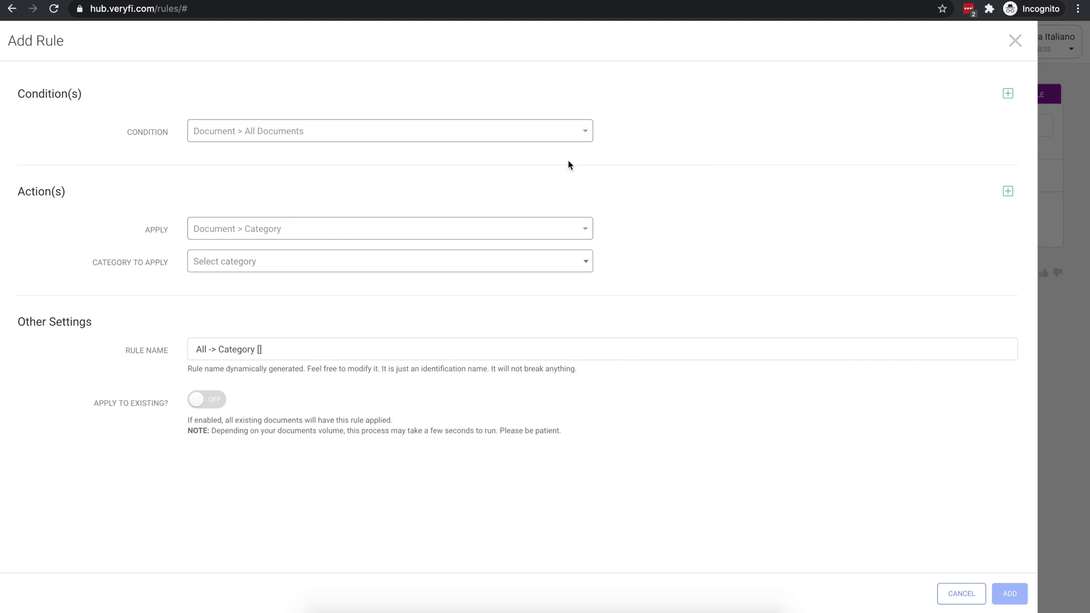
{"action": "left_click", "coordinate": [279, 135]}
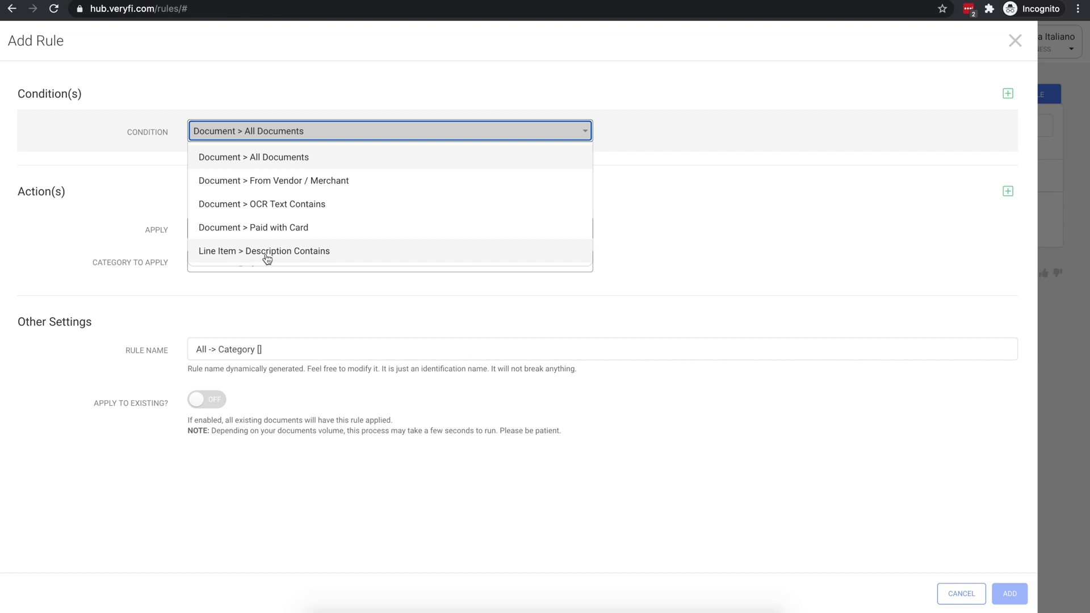
{"action": "left_click", "coordinate": [319, 254]}
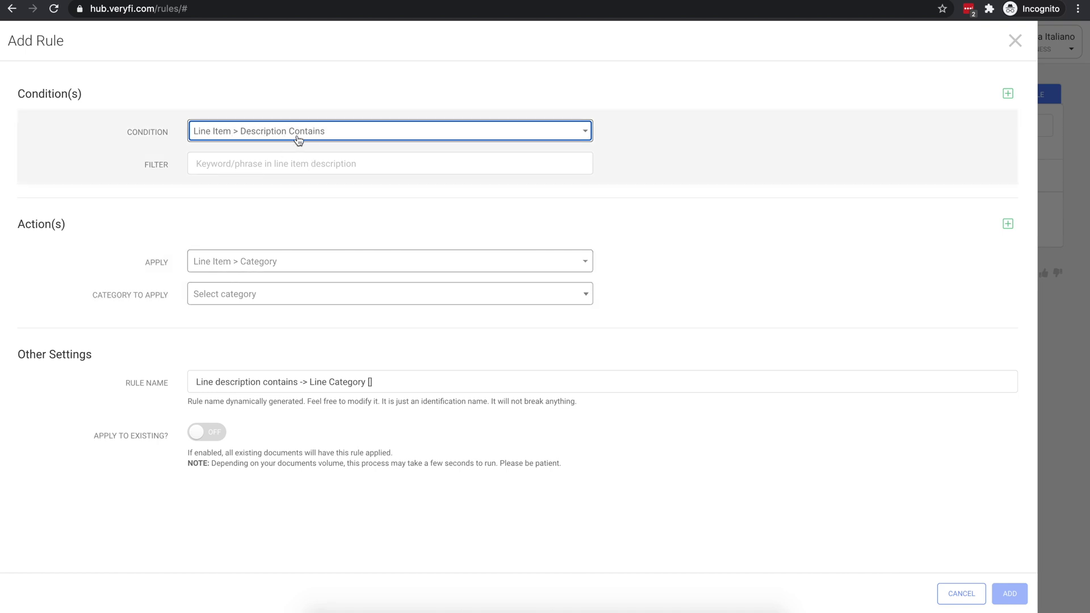
{"action": "left_click", "coordinate": [226, 165]}
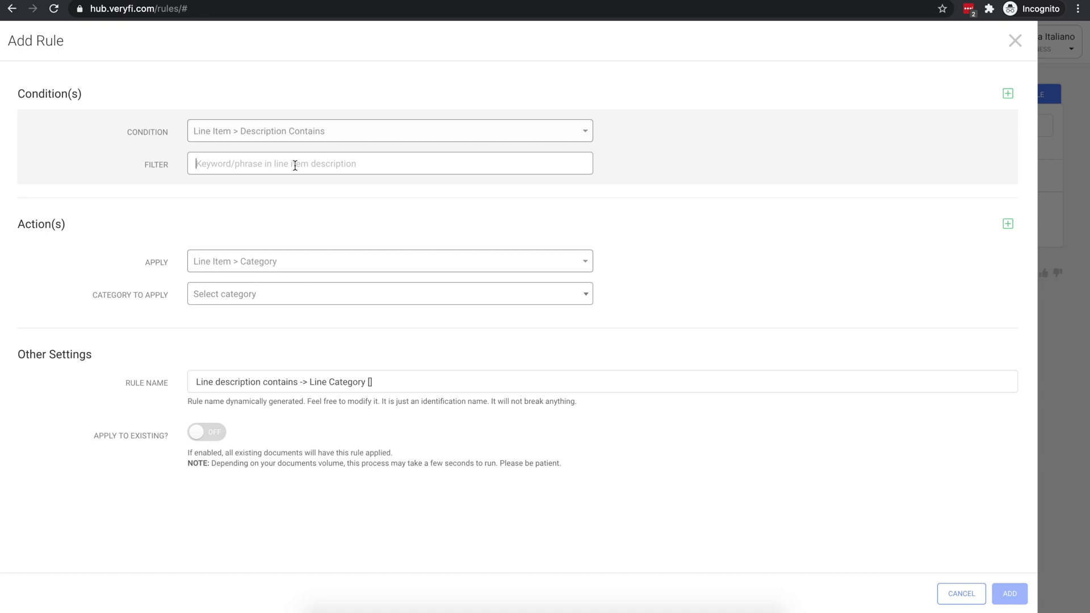
- Check the wine line's 'Pinot Grigio' wording in the invoice PDF
{"action": "key", "text": "super+Tab"}
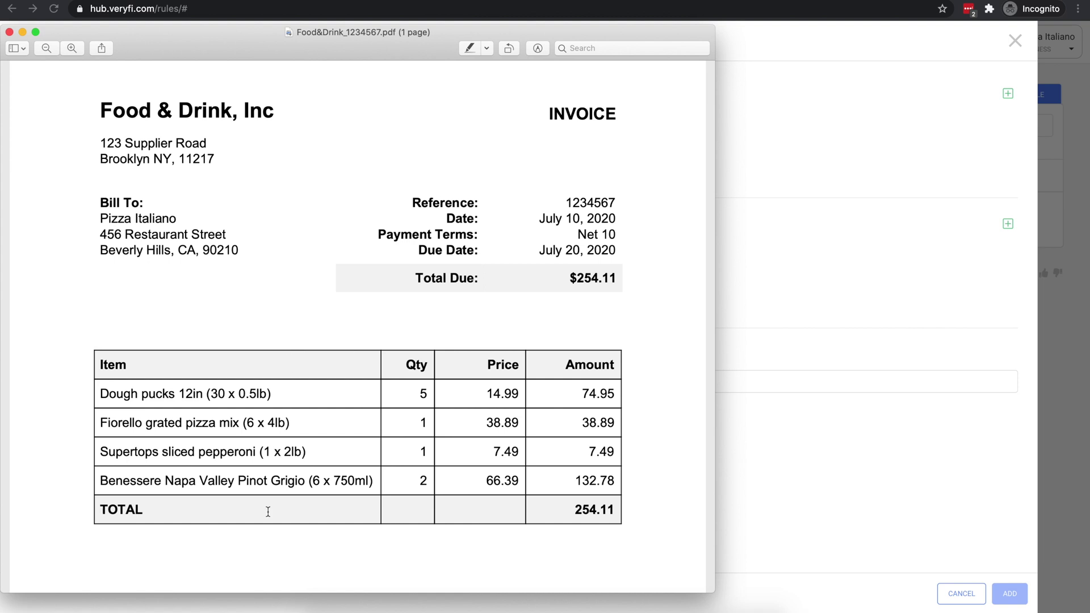
{"action": "double_click", "coordinate": [254, 481]}
{"action": "left_click", "coordinate": [255, 482]}
{"action": "left_click_drag", "start_coordinate": [250, 482], "coordinate": [280, 480]}
{"action": "left_click", "coordinate": [282, 505]}
{"action": "left_click", "coordinate": [738, 463]}
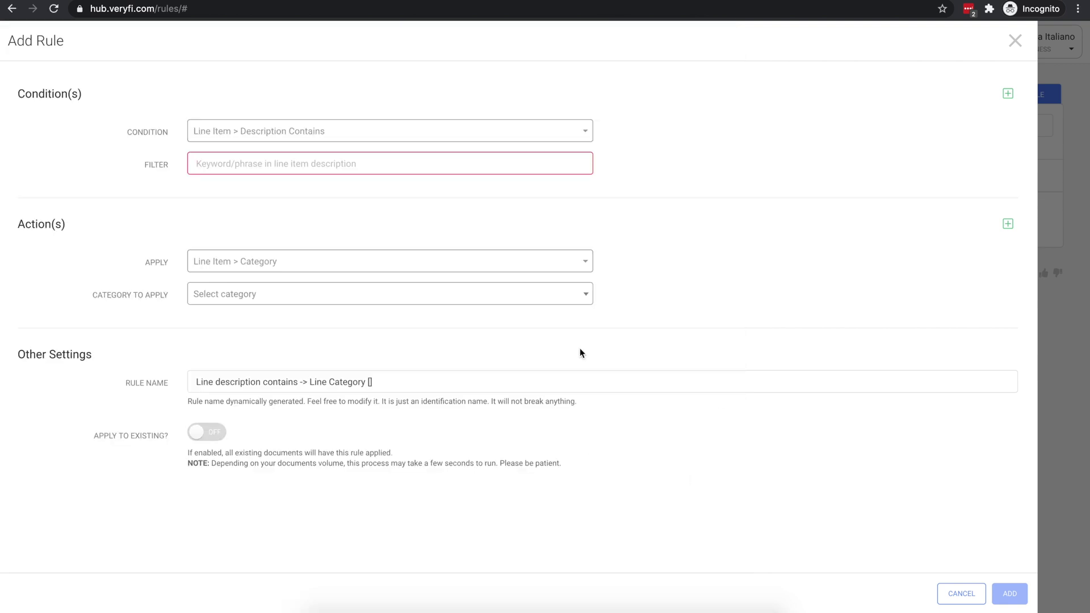
- Set the description filter to 'pinot' and add a second condition, vendor Food & Drink
{"action": "type", "text": "pinot"}
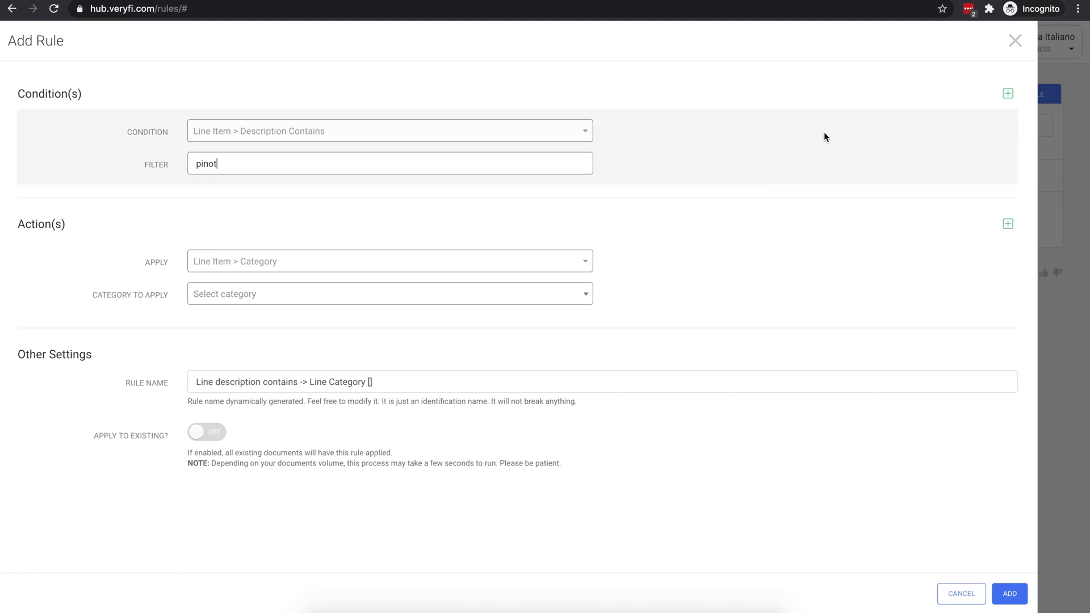
{"action": "left_click", "coordinate": [1008, 94]}
{"action": "left_click", "coordinate": [265, 222]}
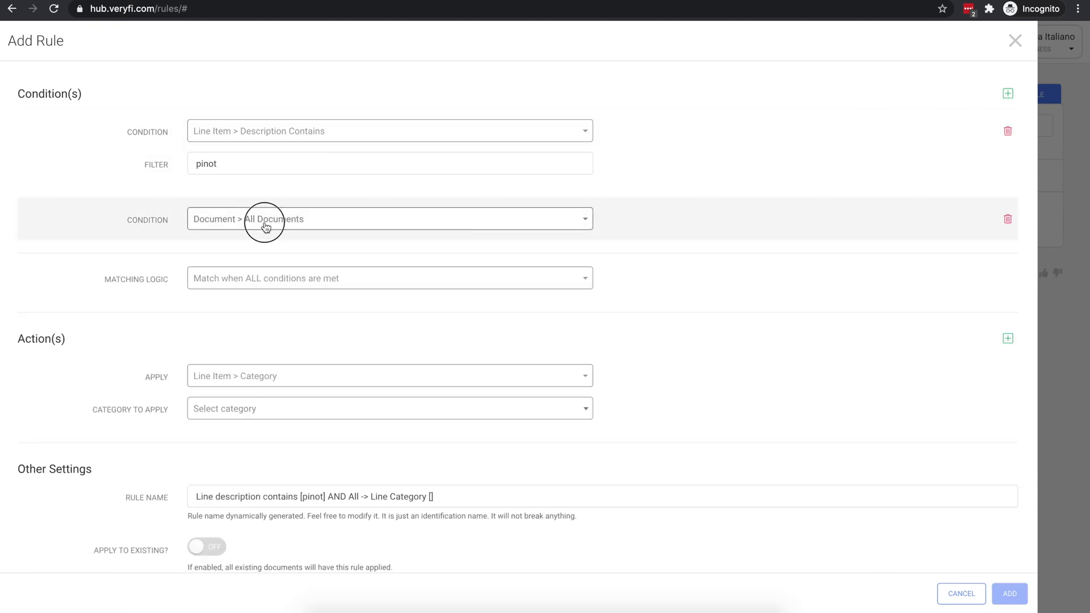
{"action": "left_click", "coordinate": [250, 267]}
{"action": "type", "text": "Food & Drink"}
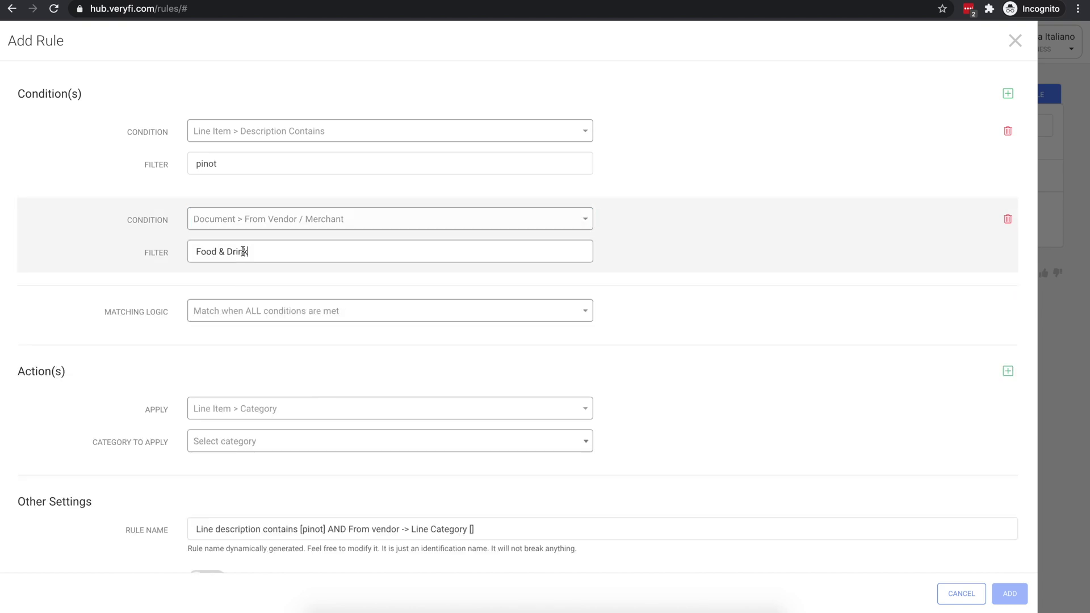
{"action": "scroll", "coordinate": [246, 340], "scroll_direction": "down", "scroll_amount": 2}
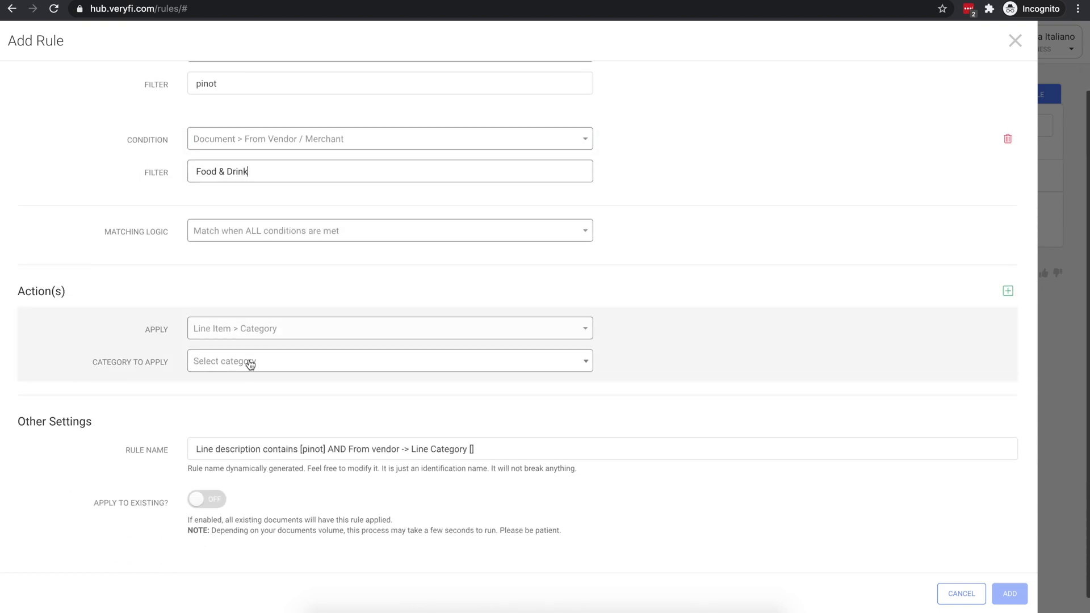
{"action": "left_click", "coordinate": [250, 363]}
- Set the rule's category to Cost of Goods Sold: Beverages
{"action": "left_click", "coordinate": [295, 512]}
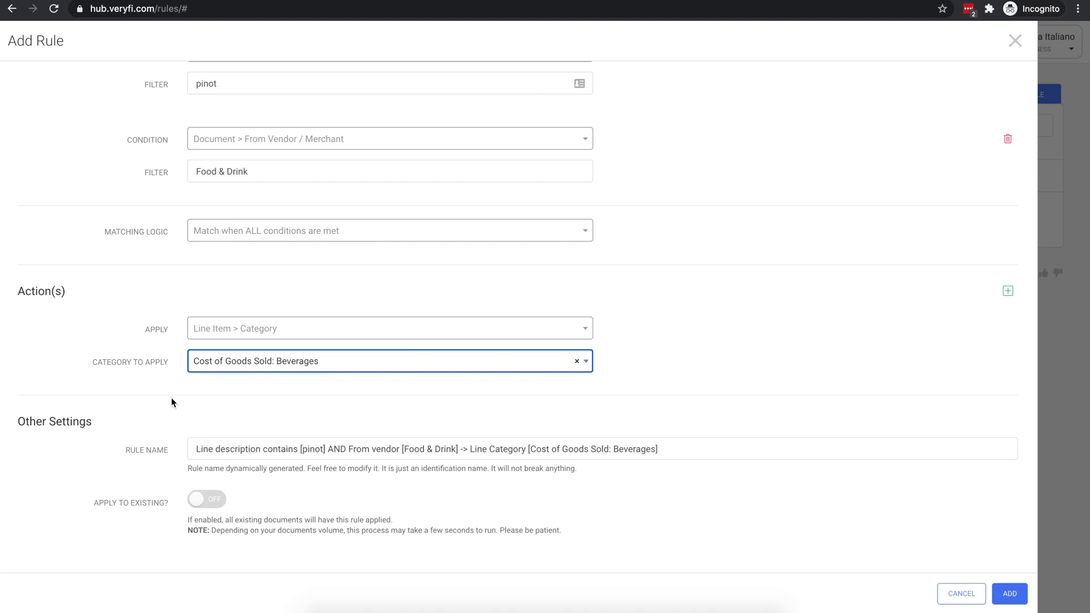
{"action": "left_click", "coordinate": [171, 398]}
{"action": "scroll", "coordinate": [182, 392], "scroll_direction": "down", "scroll_amount": 1}
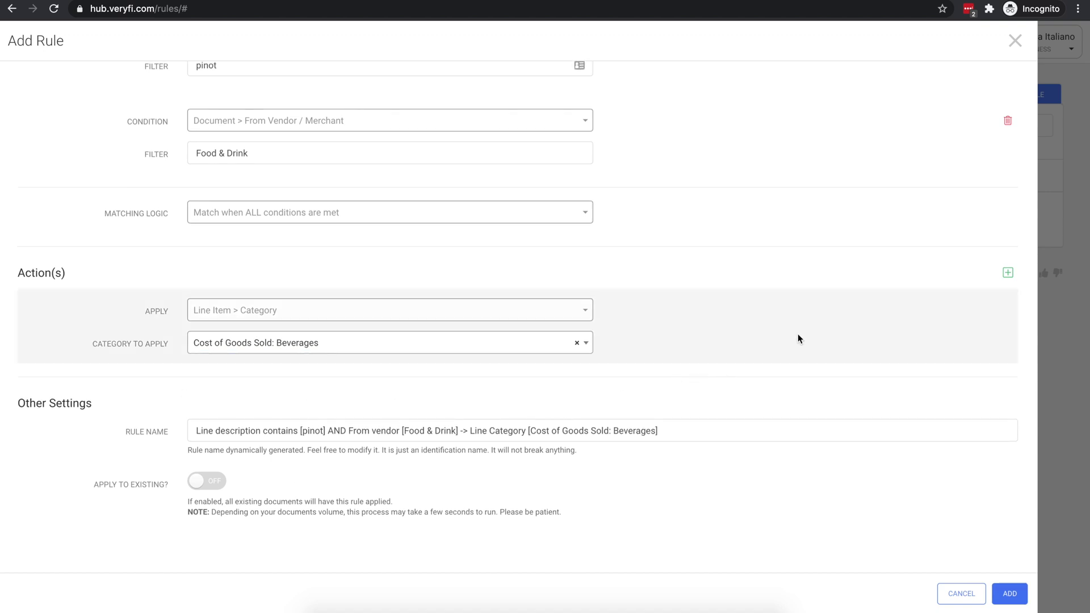
- Add a second action tagging line items 'wine' and apply the rule to existing documents
{"action": "left_click", "coordinate": [1008, 273]}
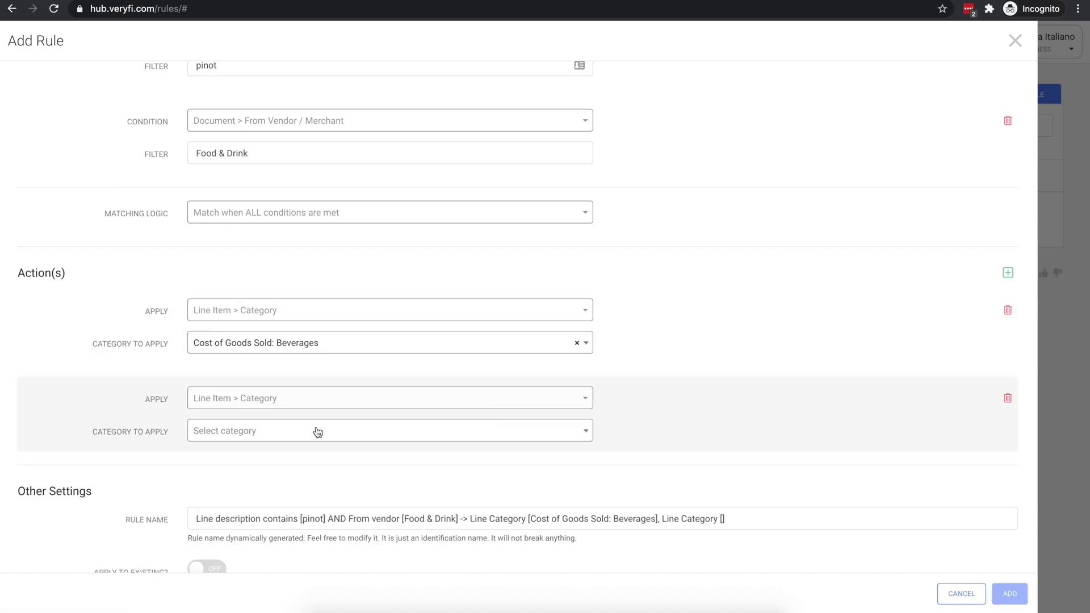
{"action": "left_click", "coordinate": [265, 399]}
{"action": "left_click", "coordinate": [261, 442]}
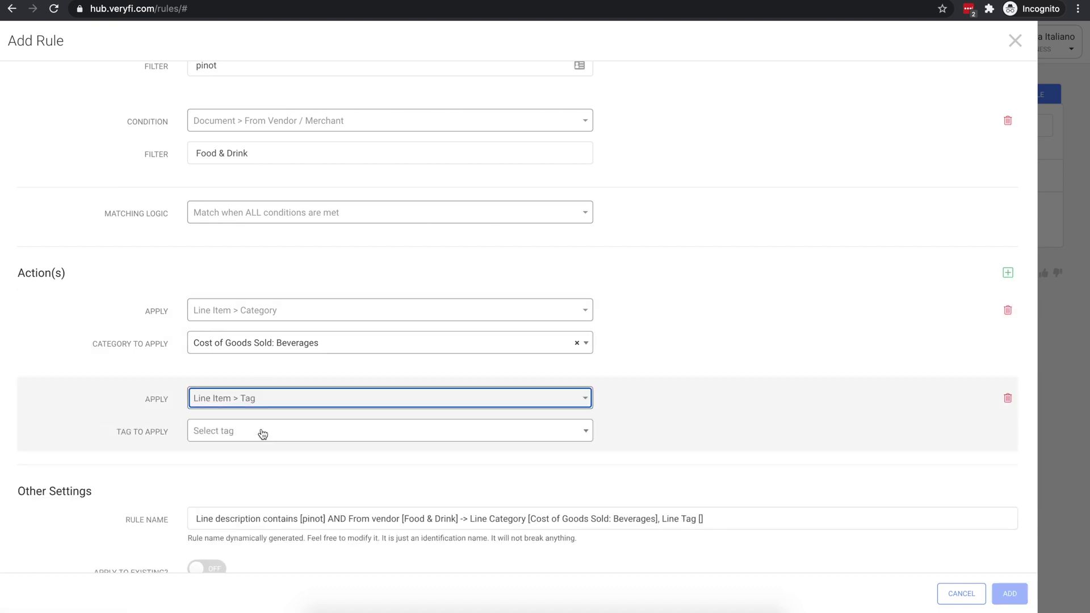
{"action": "left_click", "coordinate": [263, 436]}
{"action": "type", "text": "w"}
{"action": "left_click", "coordinate": [228, 497]}
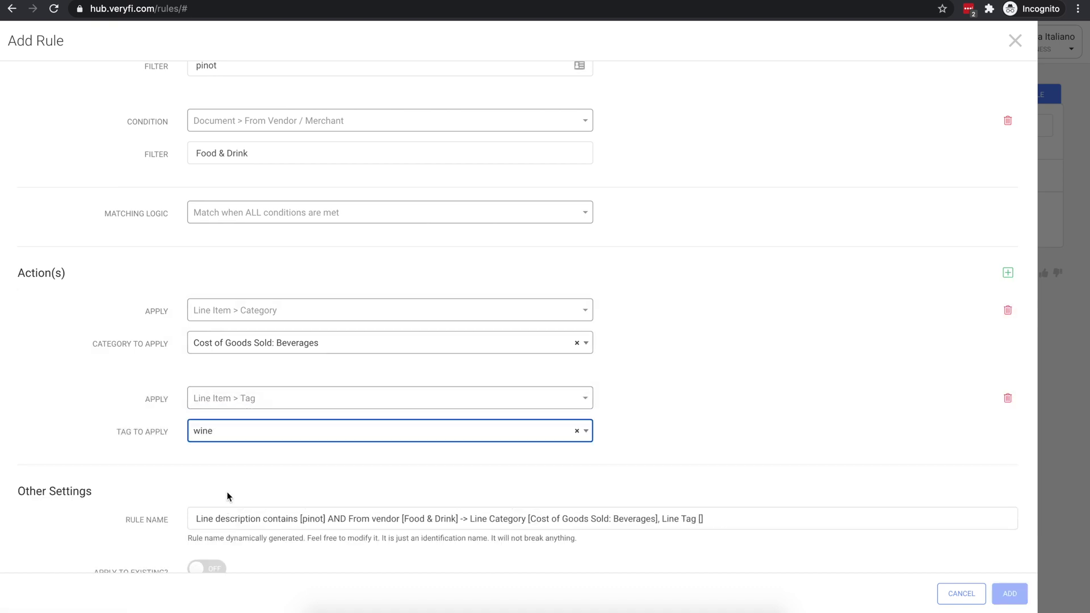
{"action": "scroll", "coordinate": [239, 316], "scroll_direction": "down", "scroll_amount": 3}
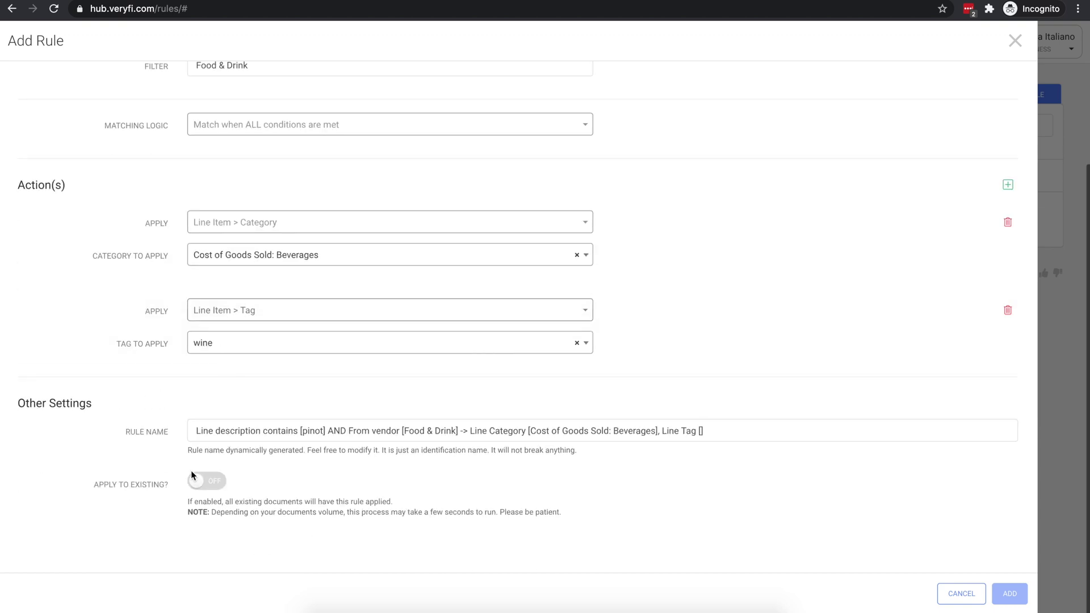
{"action": "left_click", "coordinate": [201, 481]}
- Save the pinot rule, dismiss the confirmation, and return to Documents
{"action": "left_click", "coordinate": [1004, 591]}
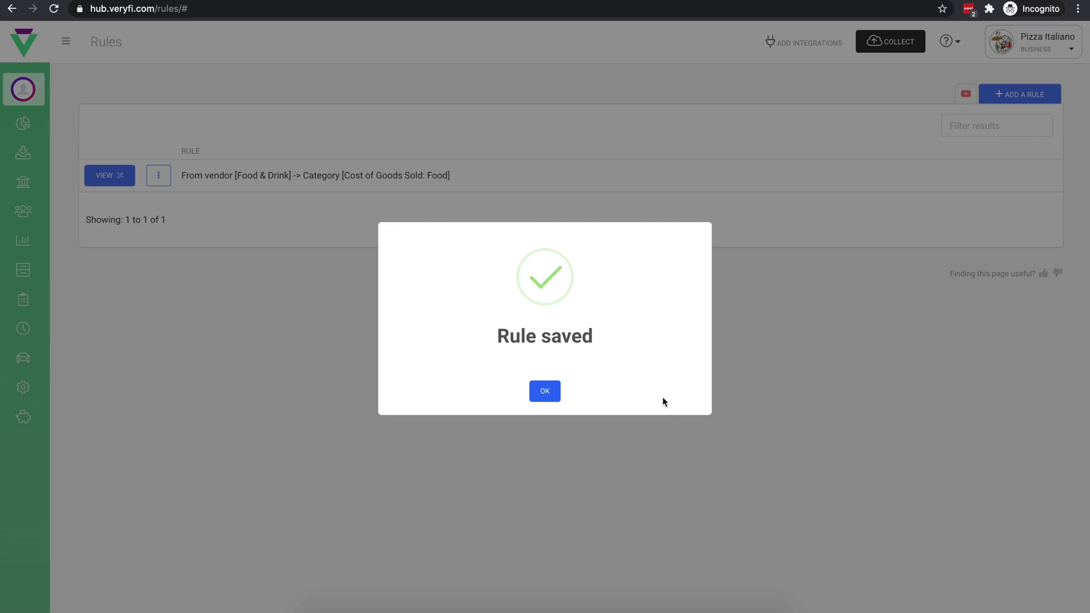
{"action": "left_click", "coordinate": [544, 391]}
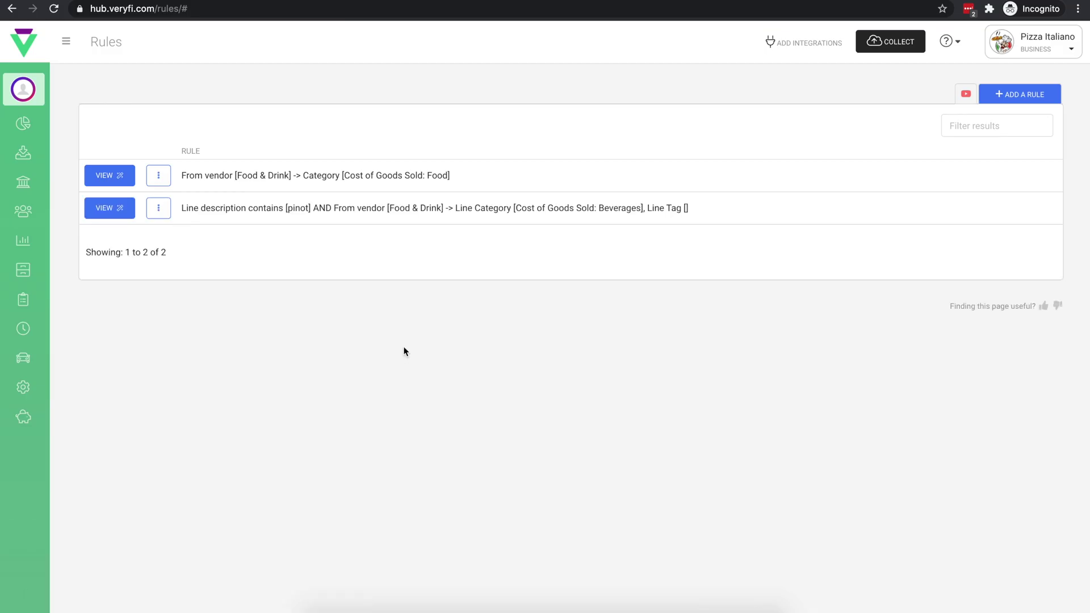
{"action": "left_click", "coordinate": [23, 152]}
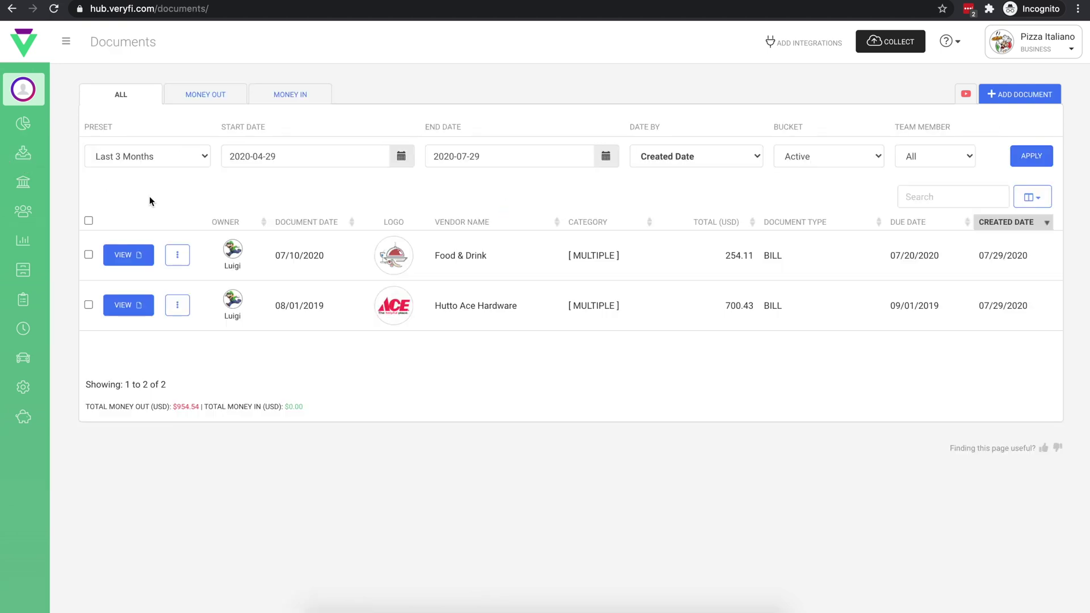
- Reopen the Food & Drink bill and show the Tag column to confirm Pinot Grigio's wine tag
{"action": "left_click", "coordinate": [134, 256]}
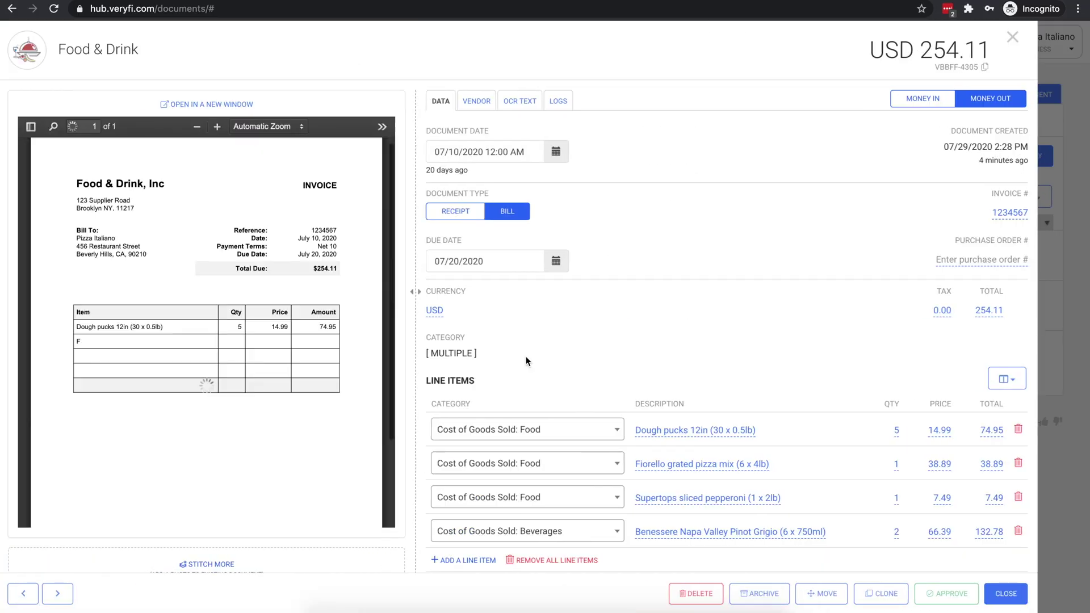
{"action": "scroll", "coordinate": [570, 383], "scroll_direction": "down", "scroll_amount": 2}
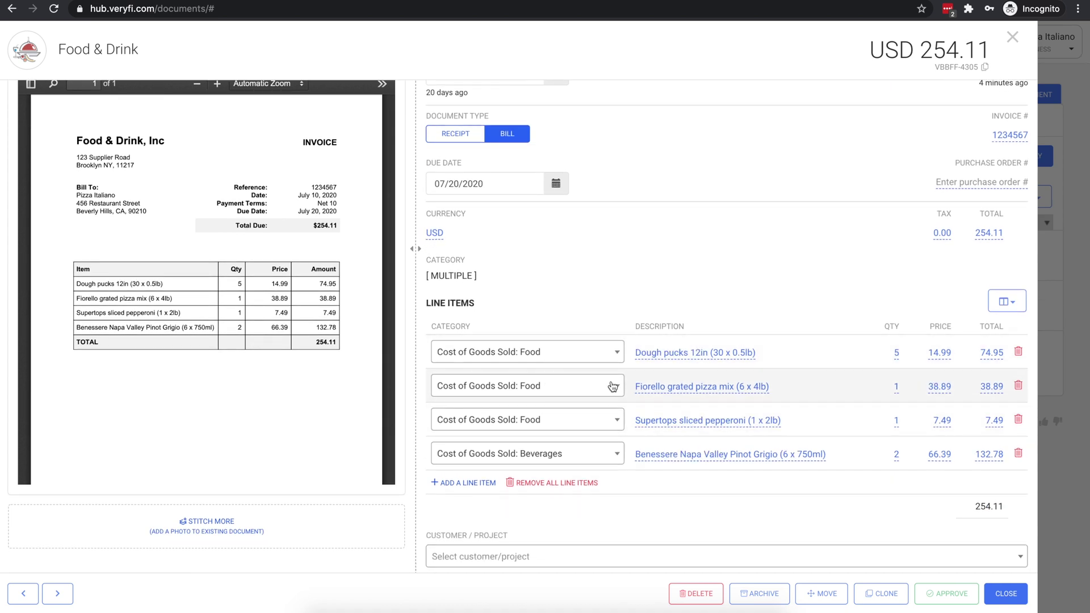
{"action": "left_click", "coordinate": [1007, 303]}
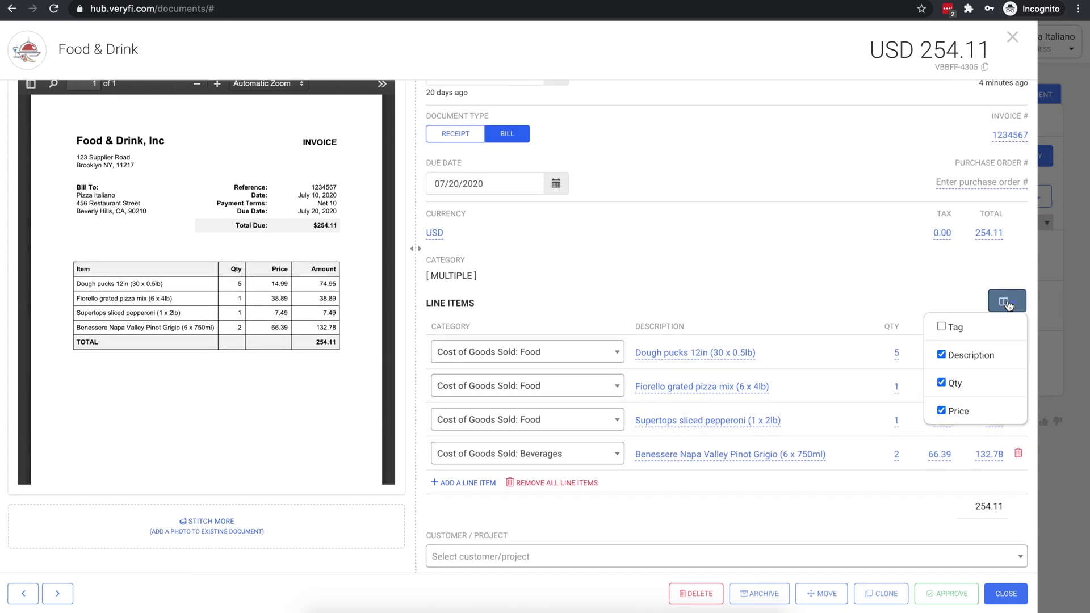
{"action": "left_click", "coordinate": [953, 328]}
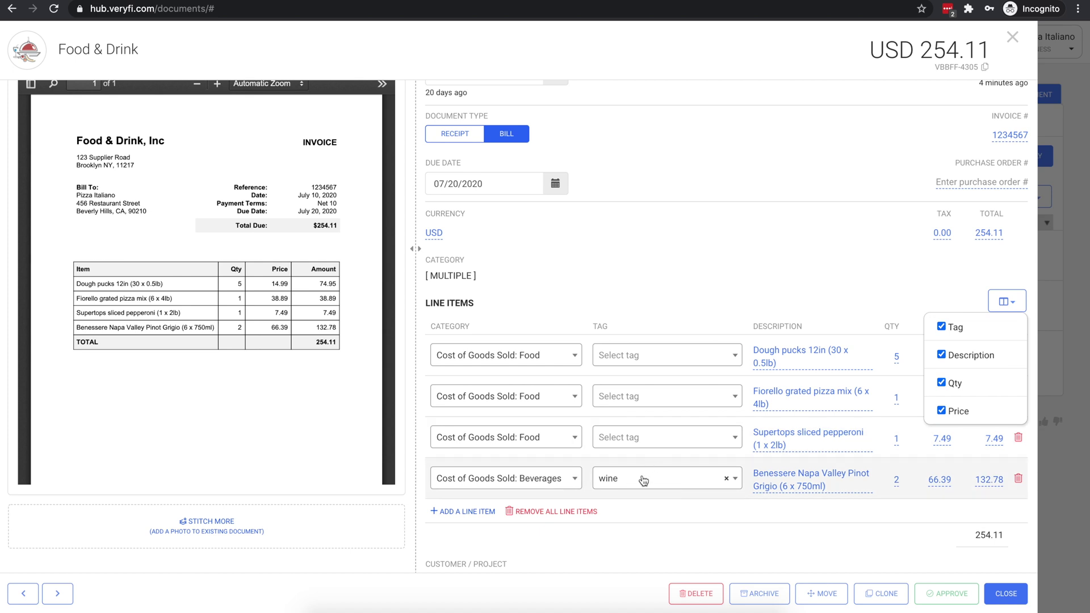
{"action": "left_click", "coordinate": [655, 510]}
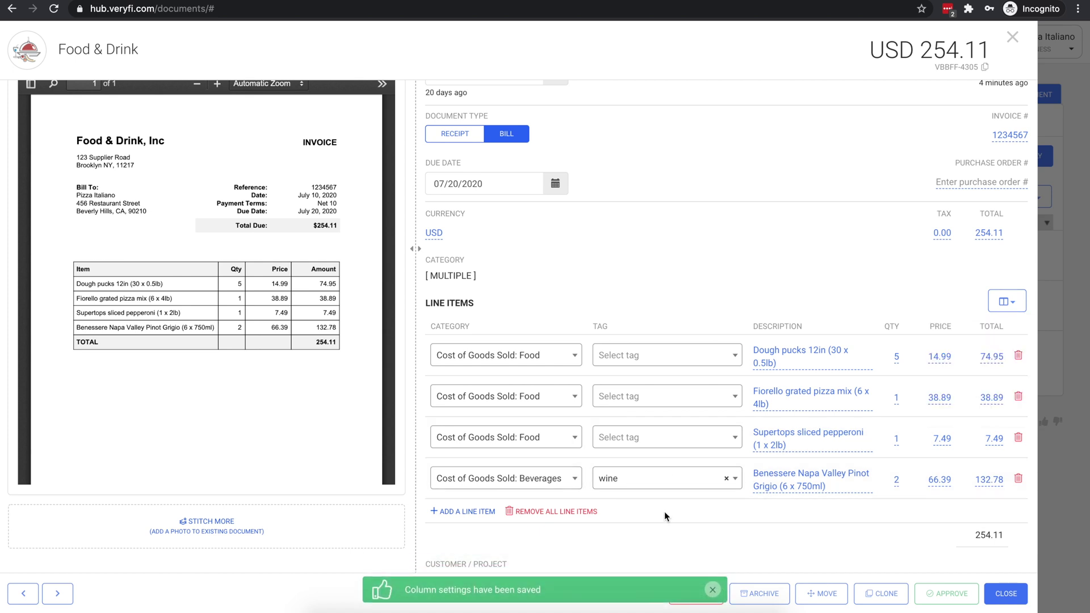
{"action": "left_click", "coordinate": [1016, 594]}
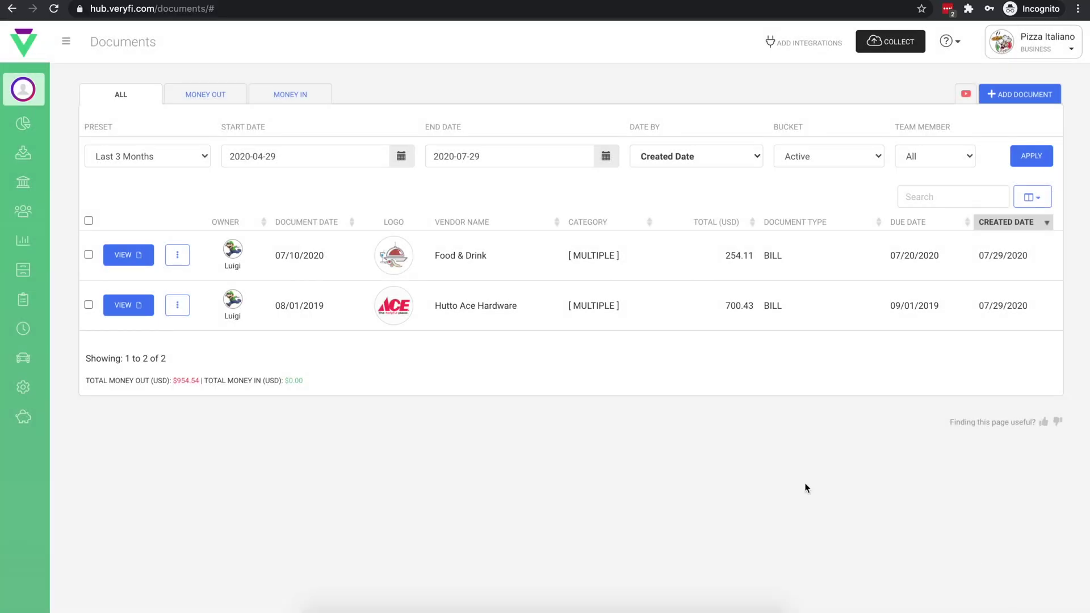
- Delete the Food & Drink bill from the documents list
{"action": "left_click", "coordinate": [179, 256]}
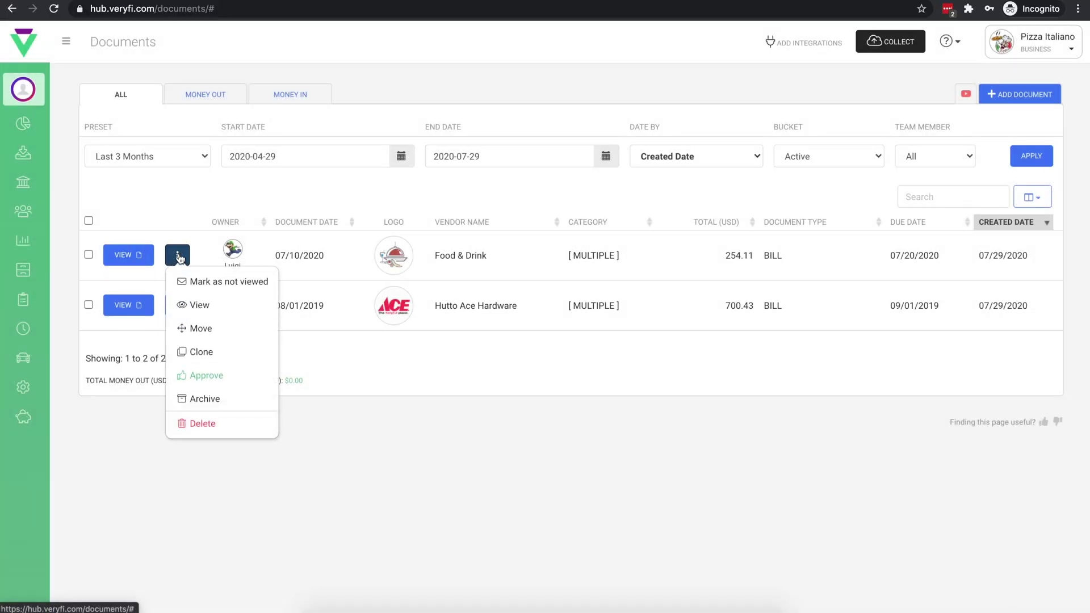
{"action": "left_click", "coordinate": [233, 421]}
{"action": "left_click", "coordinate": [508, 390]}
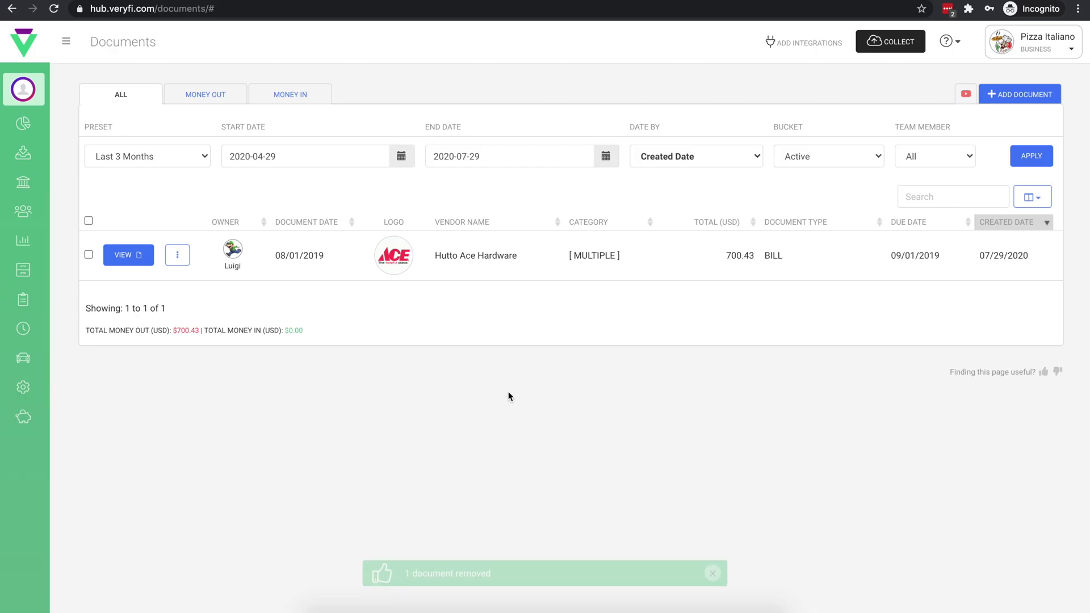
- Re-upload Food&Drink_1234567.pdf through COLLECT
{"action": "left_click", "coordinate": [888, 42]}
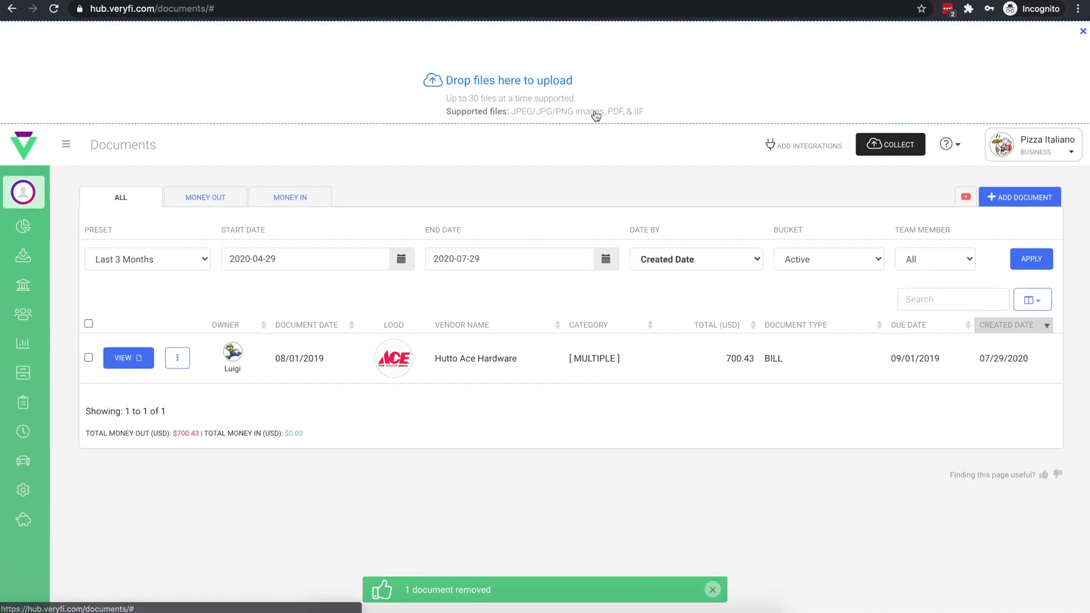
{"action": "left_click", "coordinate": [509, 96]}
{"action": "double_click", "coordinate": [451, 67]}
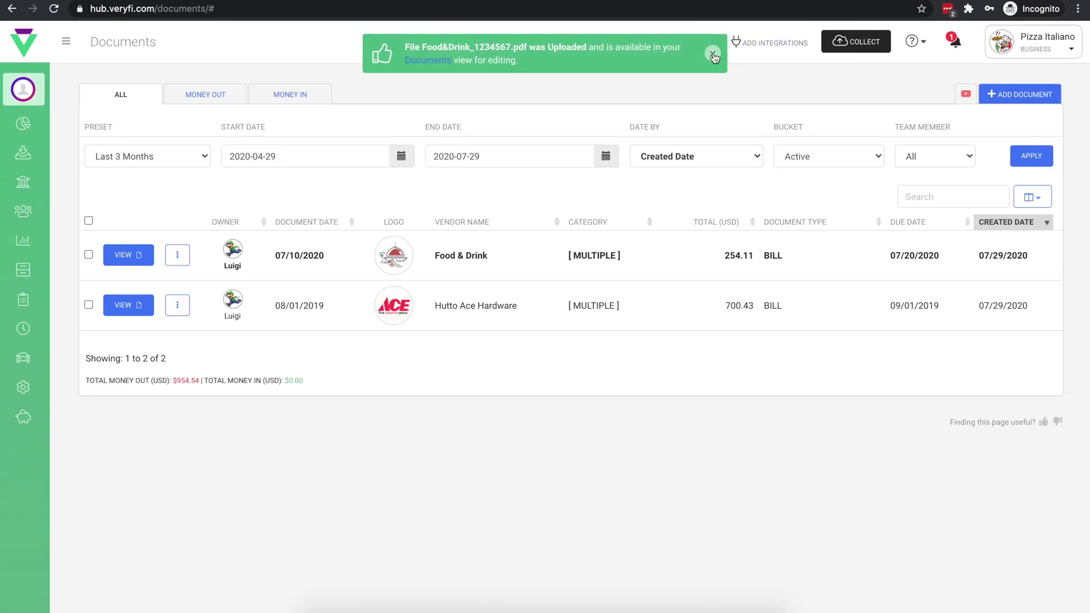
- Open the re-imported 254.11 Food & Drink bill and review its line item categories and wine tag
{"action": "left_click", "coordinate": [126, 253]}
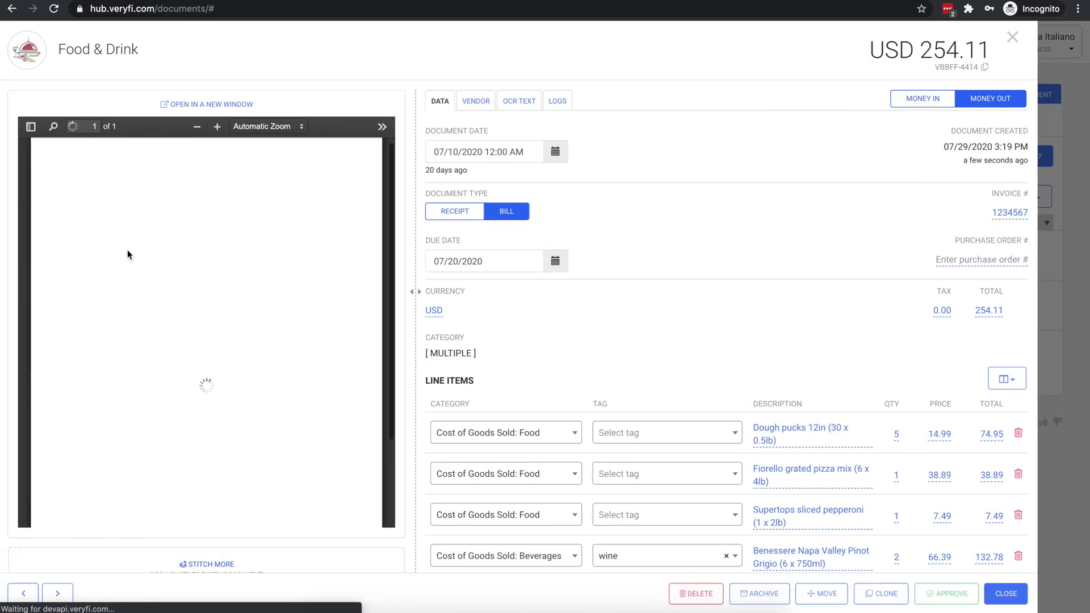
{"action": "scroll", "coordinate": [767, 295], "scroll_direction": "down", "scroll_amount": 2}
{"action": "scroll", "coordinate": [769, 294], "scroll_direction": "down", "scroll_amount": 3}
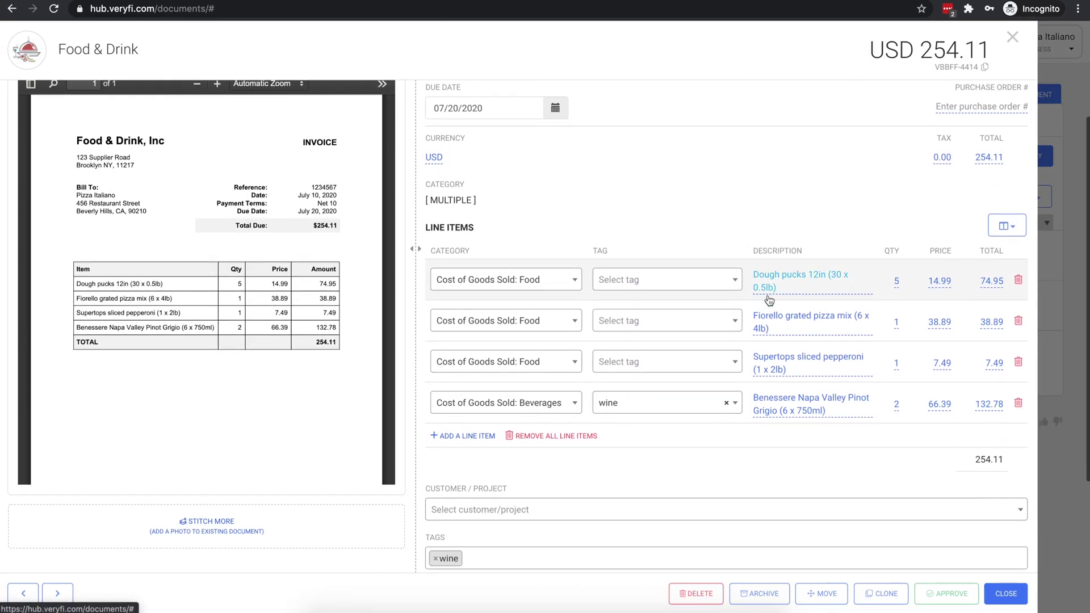